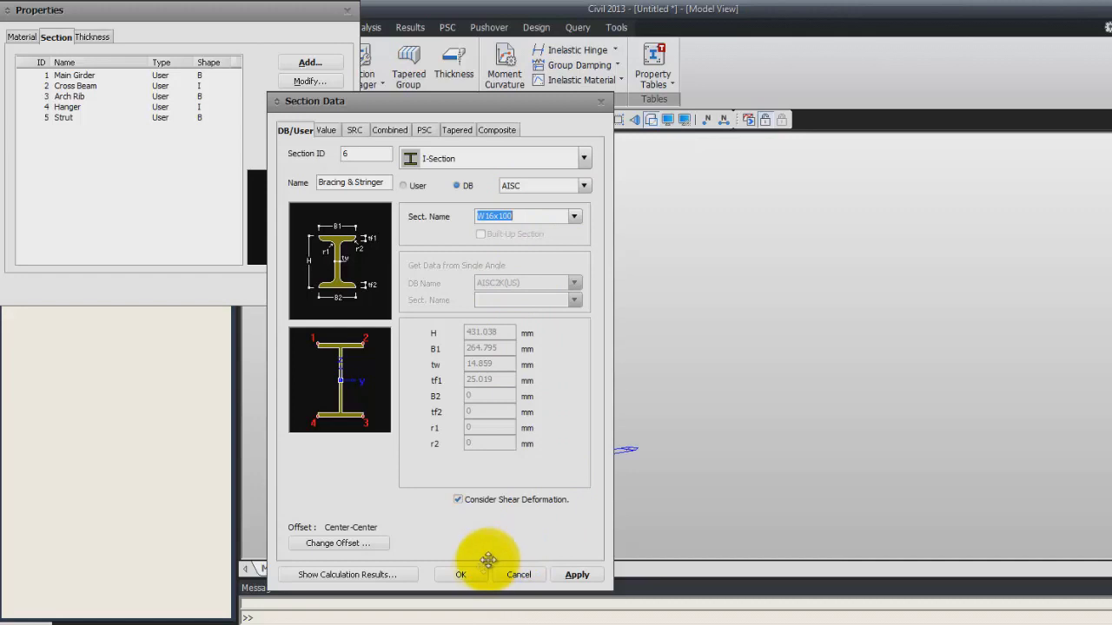
Step: Add the Bracing & Stringer section using the AISC W16x100 I-section and close the section properties
{"action": "left_click", "coordinate": [465, 572]}
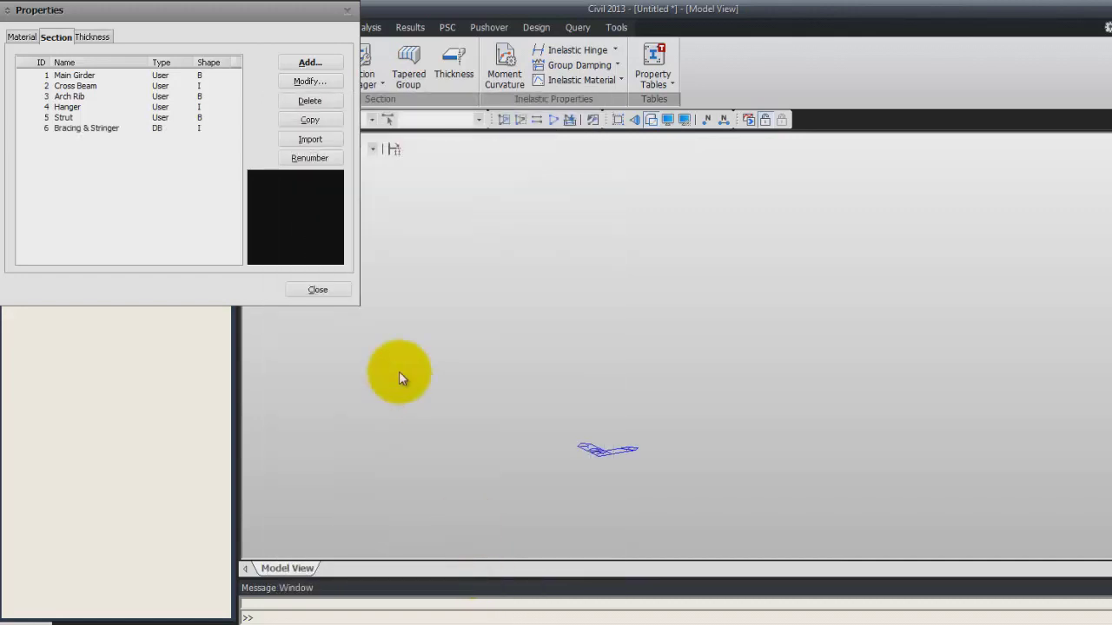
{"action": "left_click", "coordinate": [318, 292]}
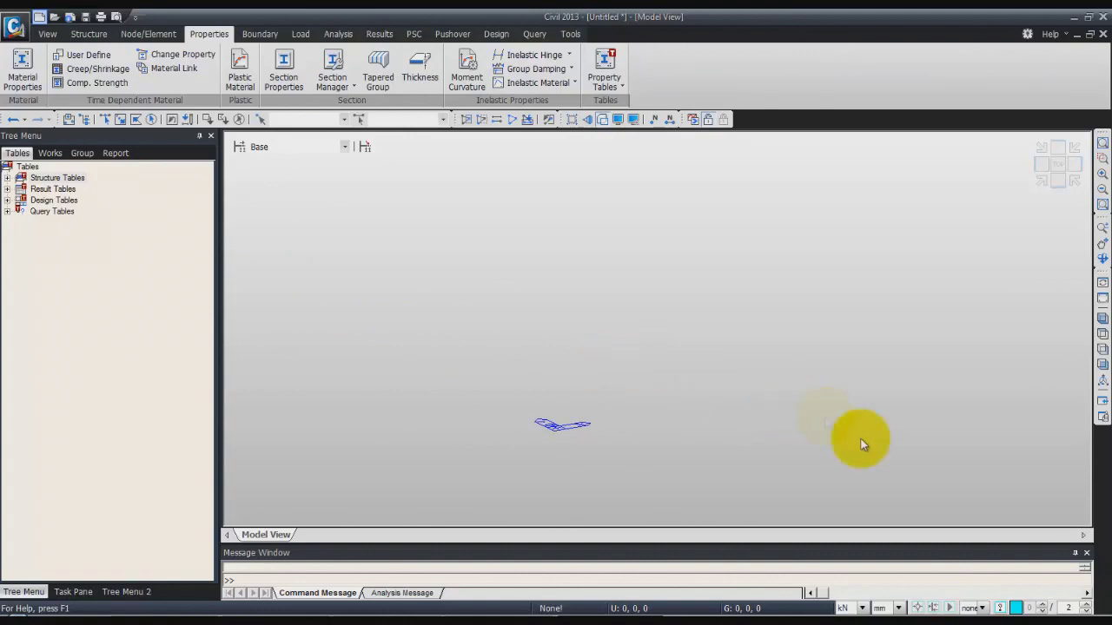
Step: Set the model's length unit to m
{"action": "left_click", "coordinate": [911, 617]}
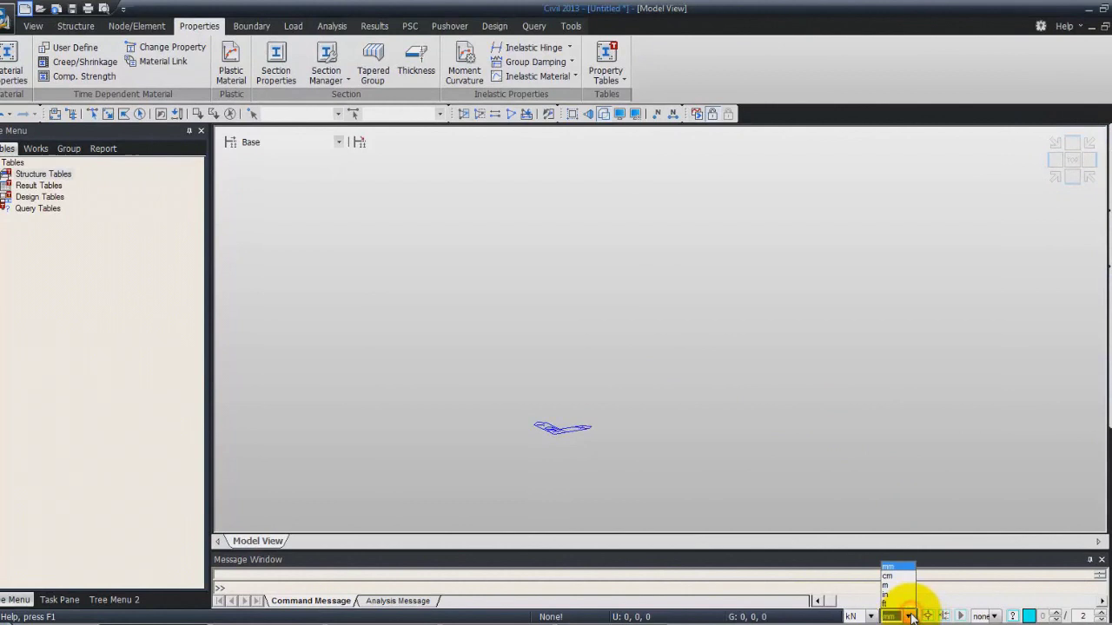
{"action": "left_click", "coordinate": [905, 585]}
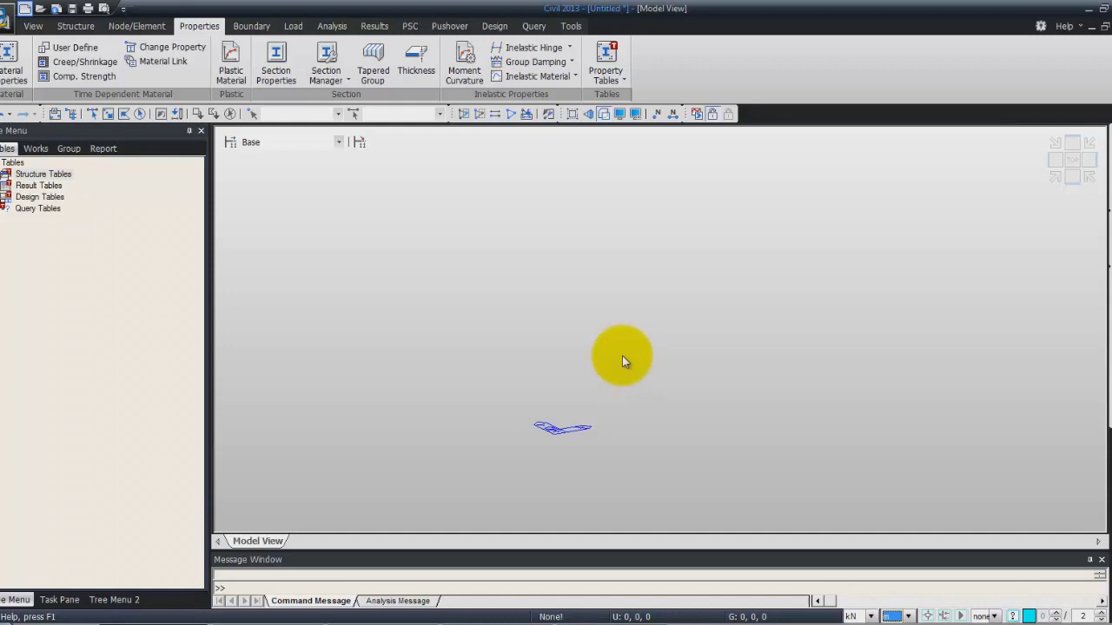
Step: Start the Arch Wizard for a Parabola1 arch and set its span to 50 m and height to 10 m
{"action": "left_click", "coordinate": [78, 28]}
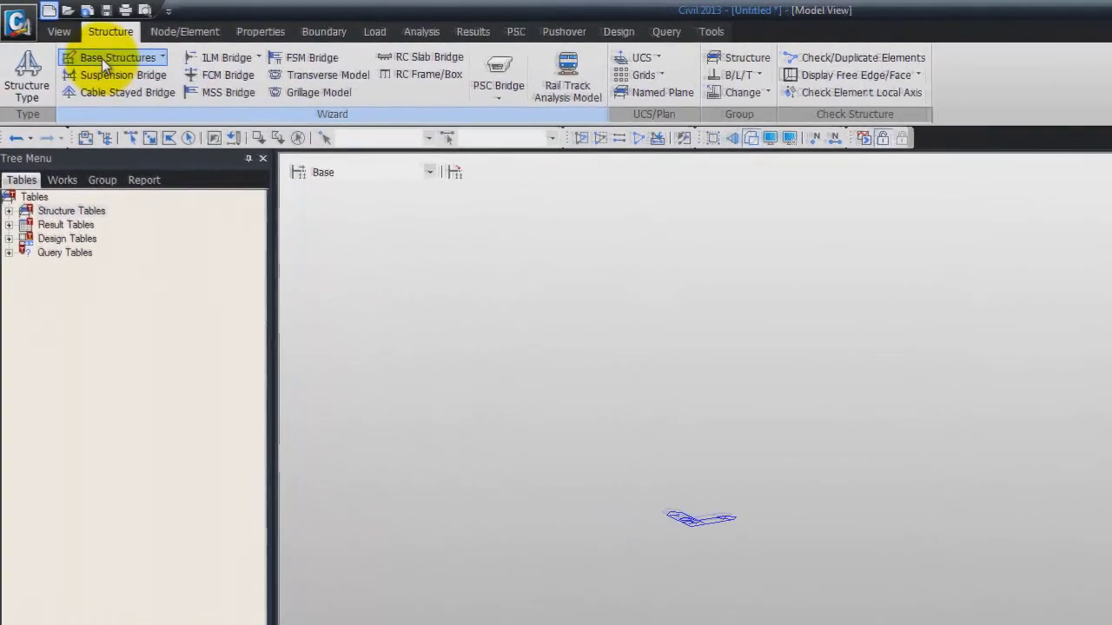
{"action": "left_click", "coordinate": [101, 58]}
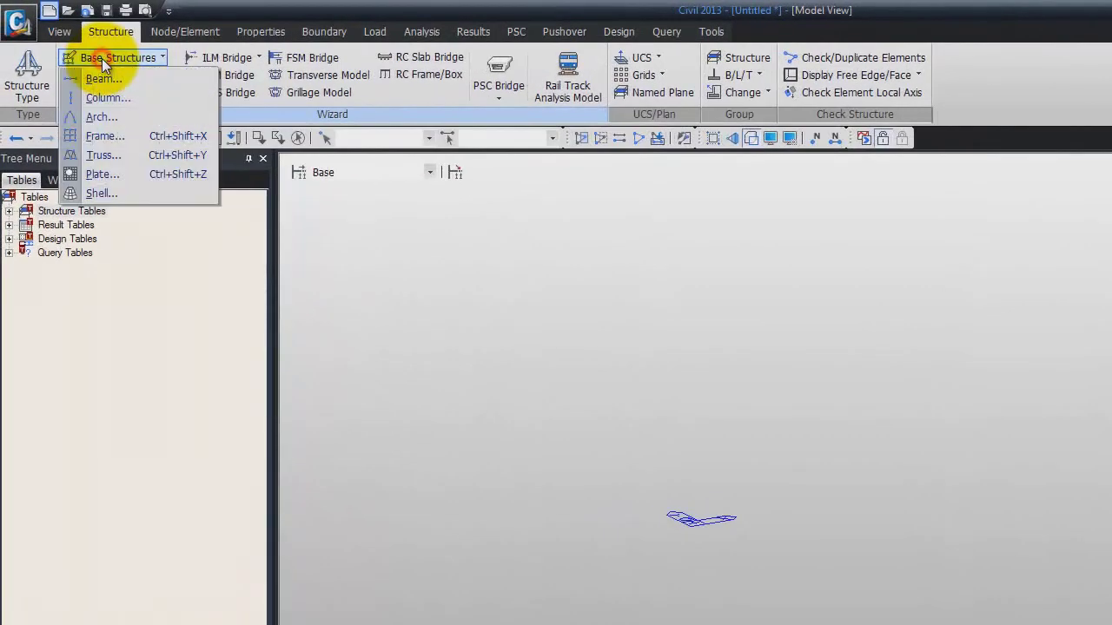
{"action": "left_click", "coordinate": [100, 115]}
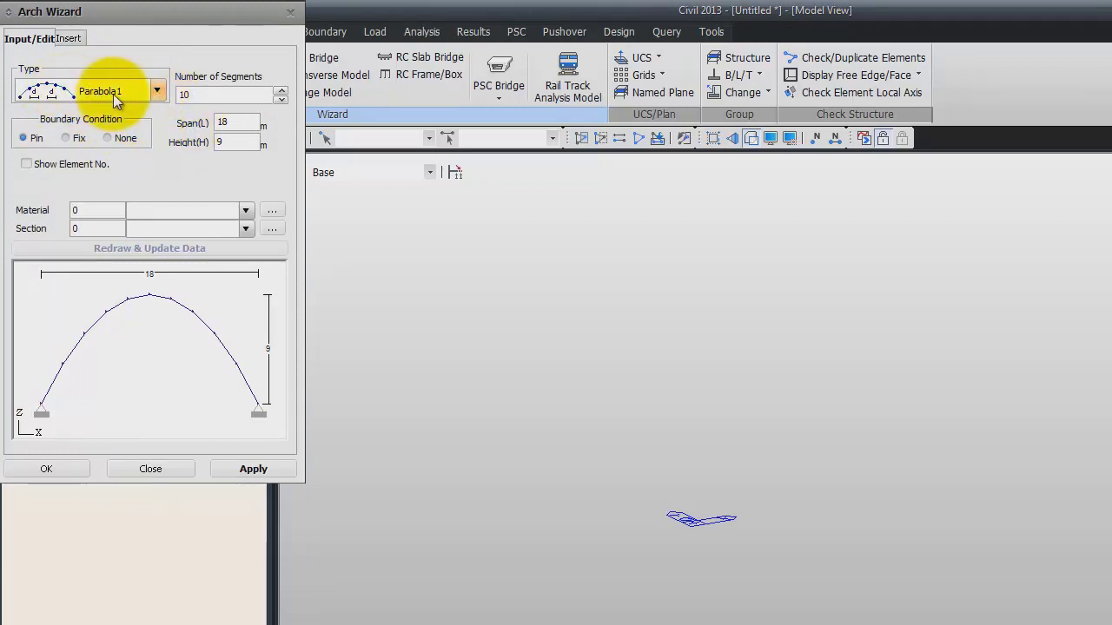
{"action": "left_click", "coordinate": [156, 91]}
{"action": "left_click", "coordinate": [158, 92]}
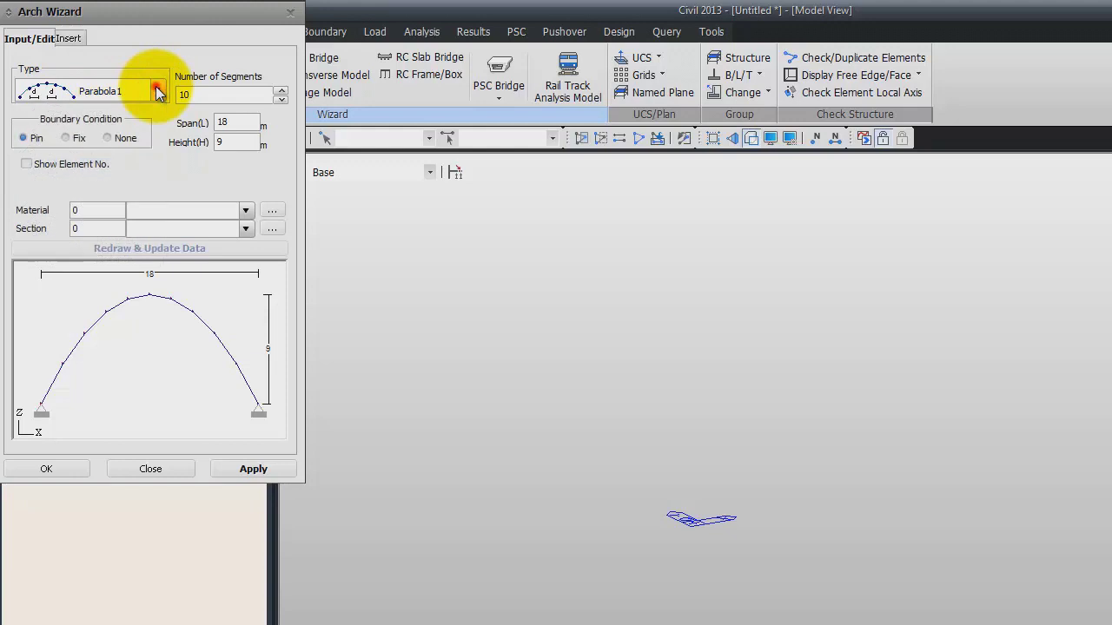
{"action": "double_click", "coordinate": [242, 122]}
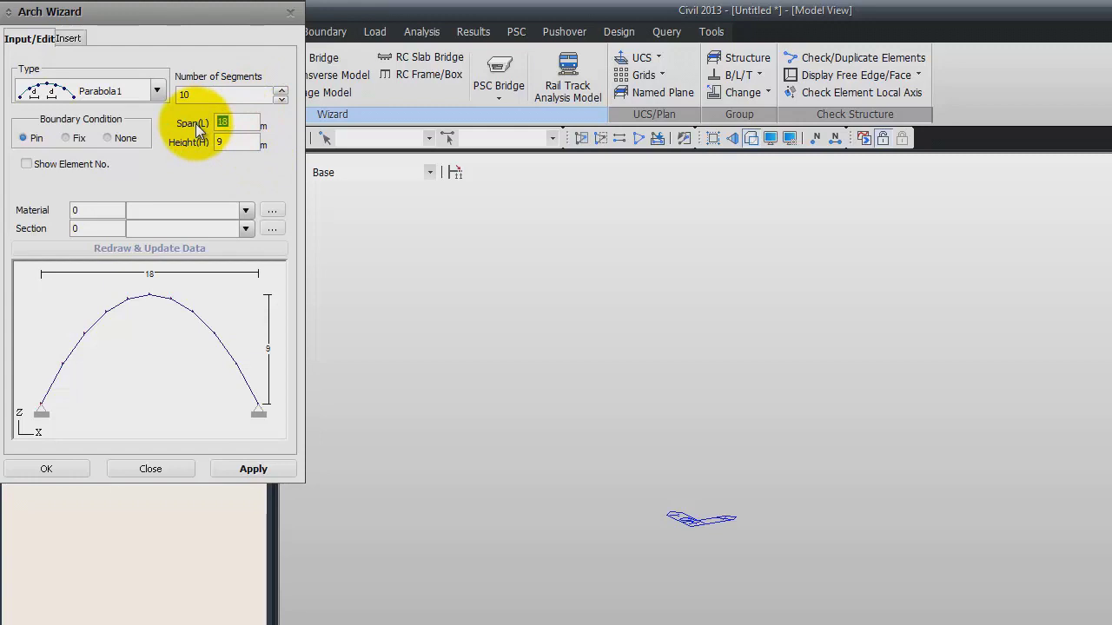
{"action": "type", "text": "50"}
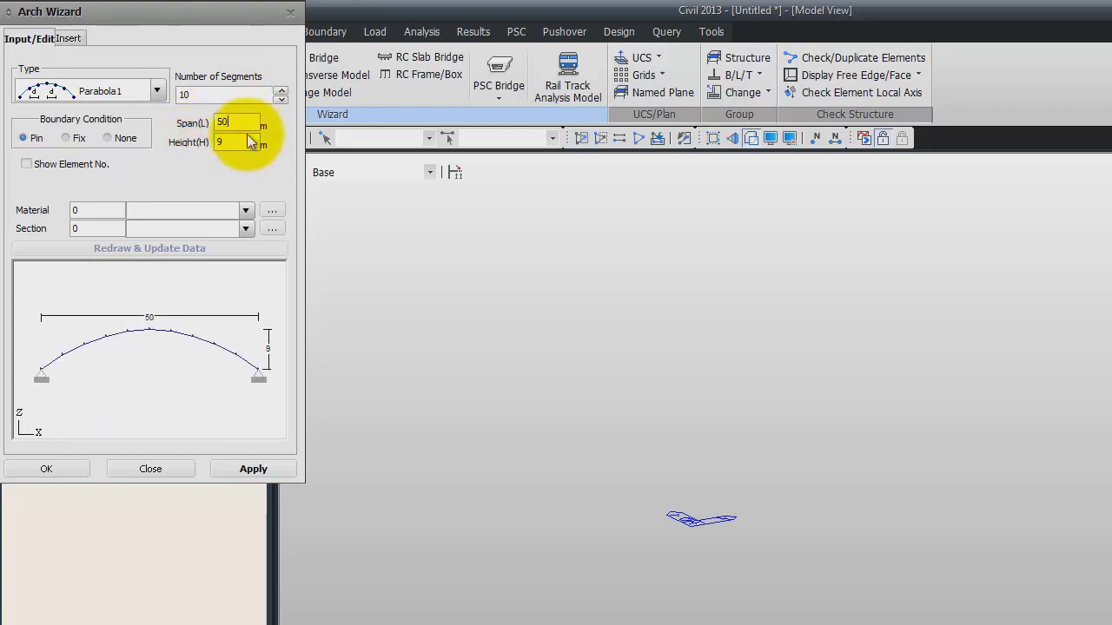
{"action": "key", "text": "BackSpace"}
{"action": "type", "text": "10"}
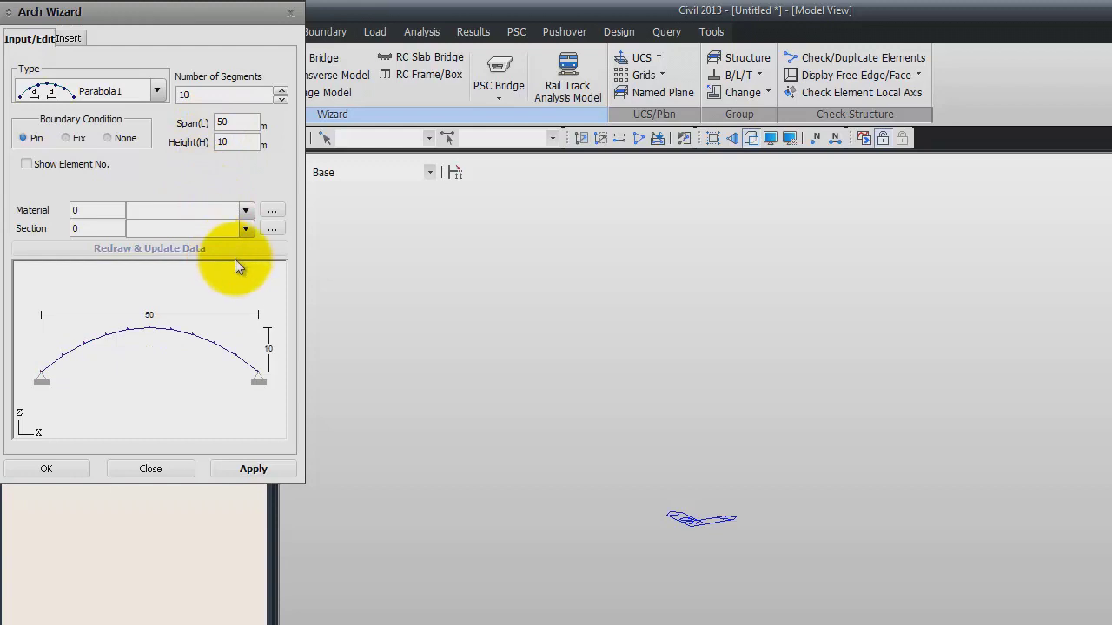
Step: Assign material A572-50 and section Arch Rib to the wizard's arch
{"action": "left_click", "coordinate": [248, 209]}
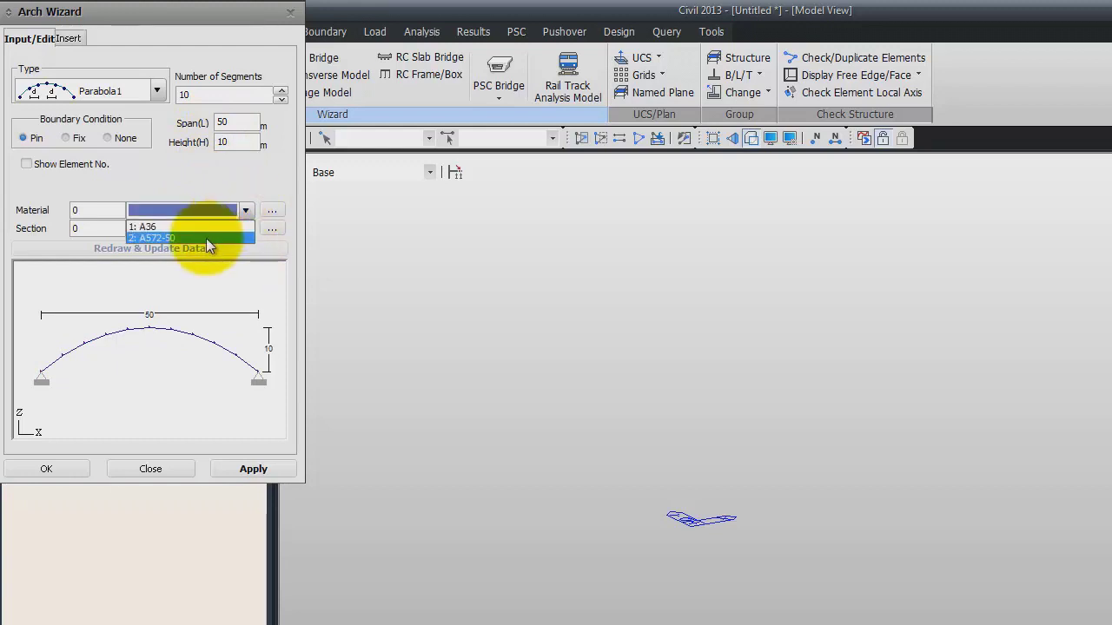
{"action": "left_click", "coordinate": [204, 237]}
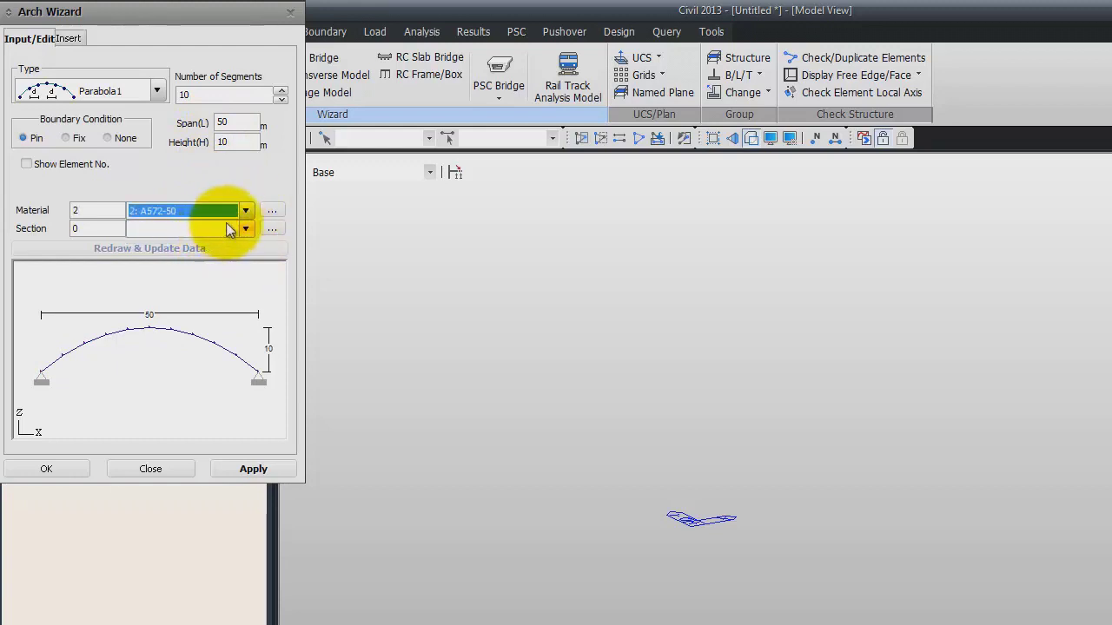
{"action": "left_click", "coordinate": [243, 227]}
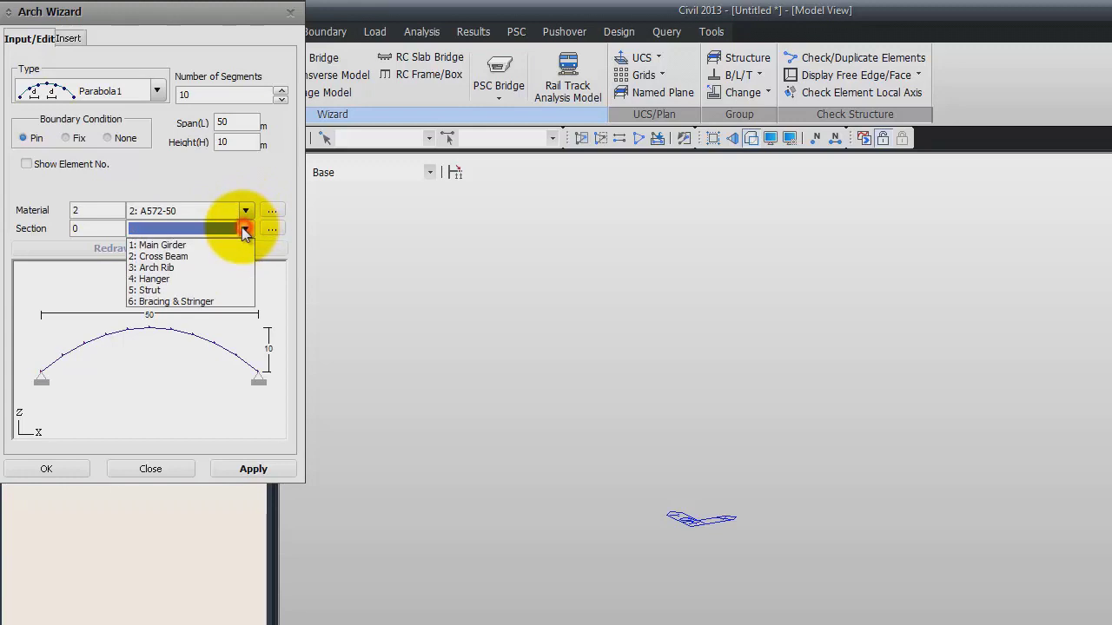
{"action": "left_click", "coordinate": [219, 267]}
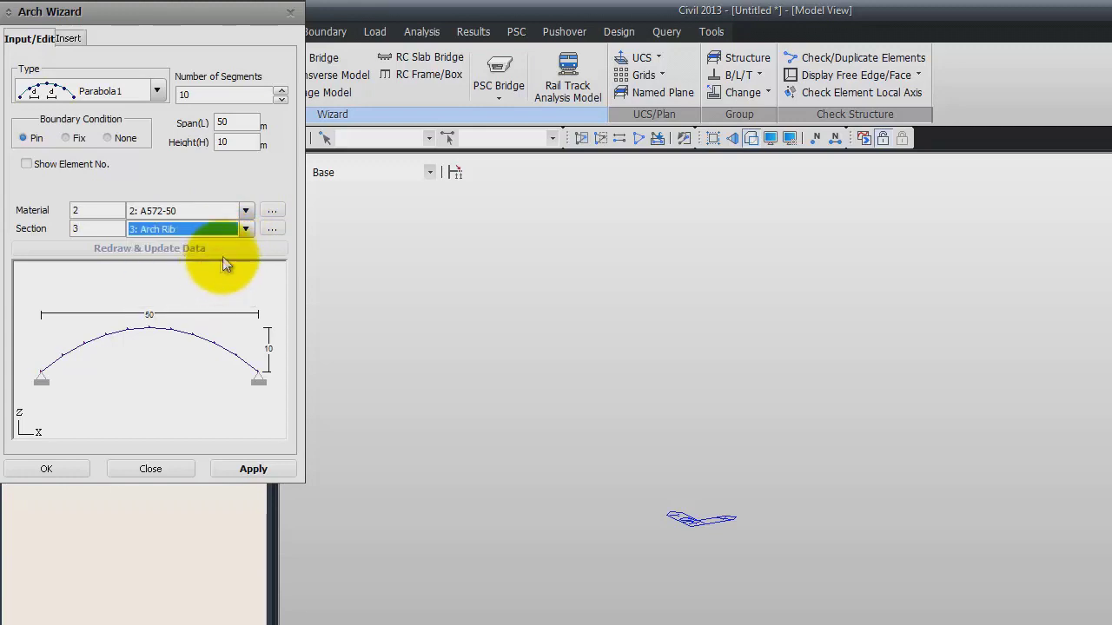
Step: Insert the arch into the model at the point 0, 0, 0
{"action": "left_click", "coordinate": [71, 40]}
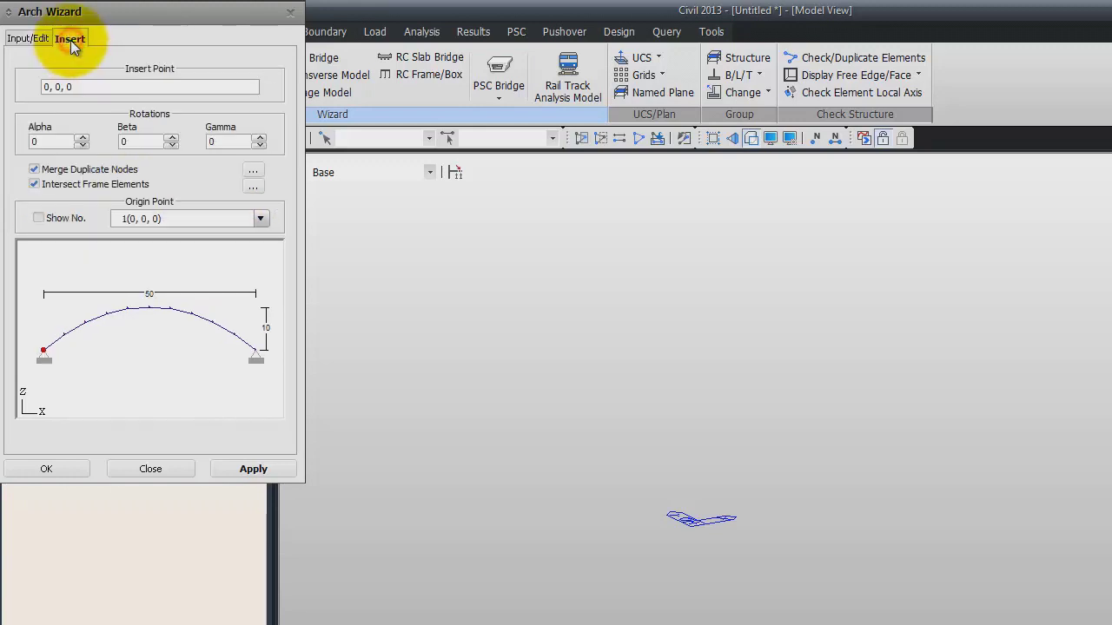
{"action": "left_click", "coordinate": [101, 85]}
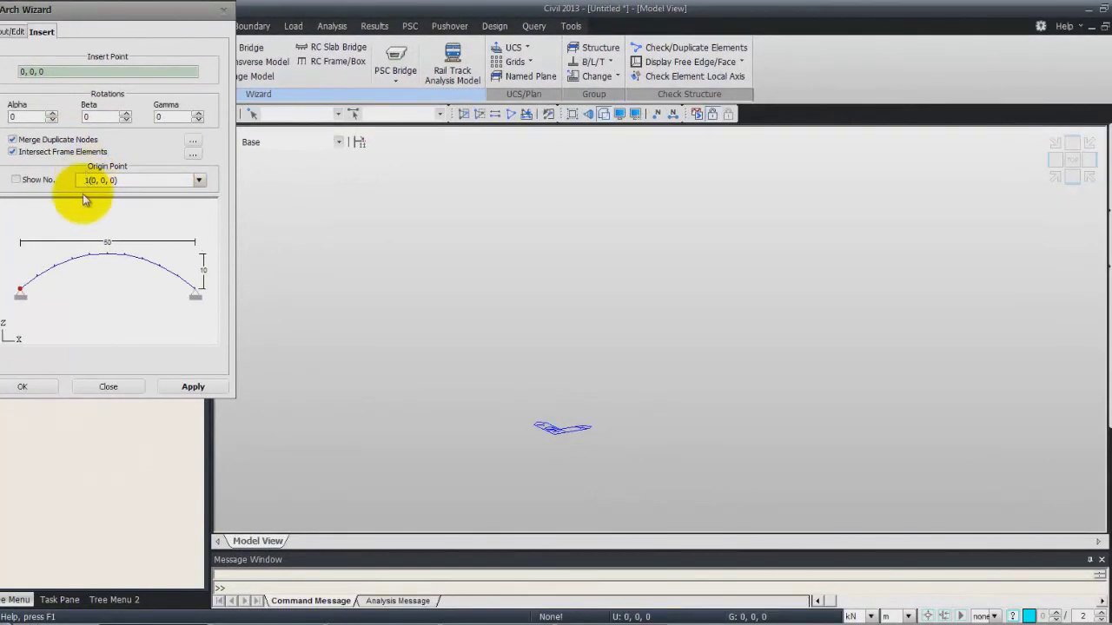
{"action": "left_click", "coordinate": [28, 388]}
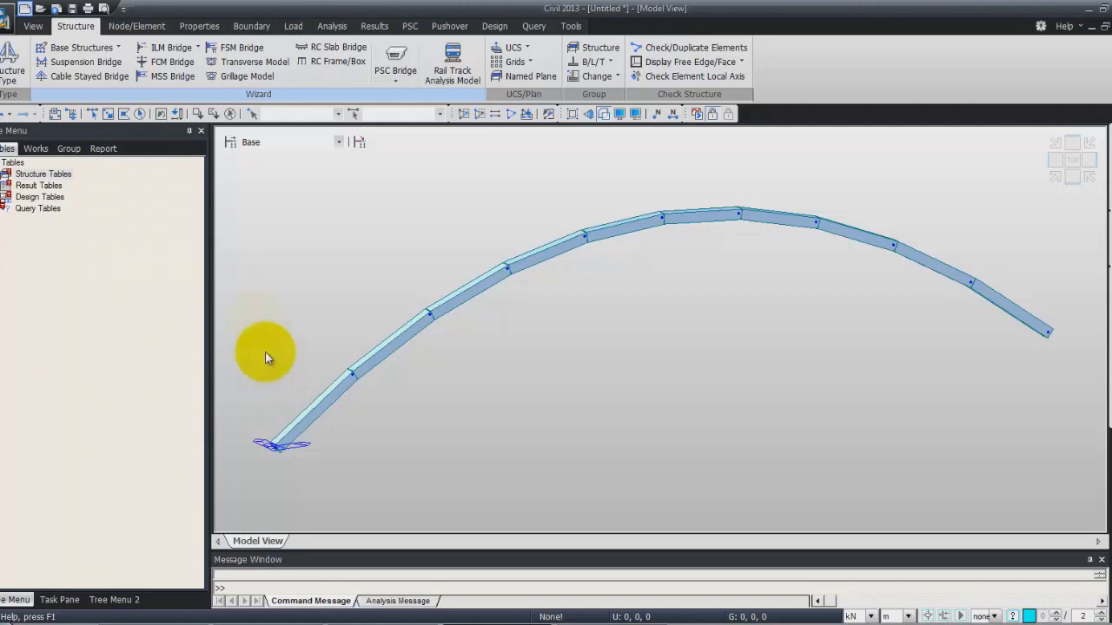
Step: Start Extrude Elements and select the arch's interior nodes in the front view, leaving out both end nodes
{"action": "left_click", "coordinate": [147, 28]}
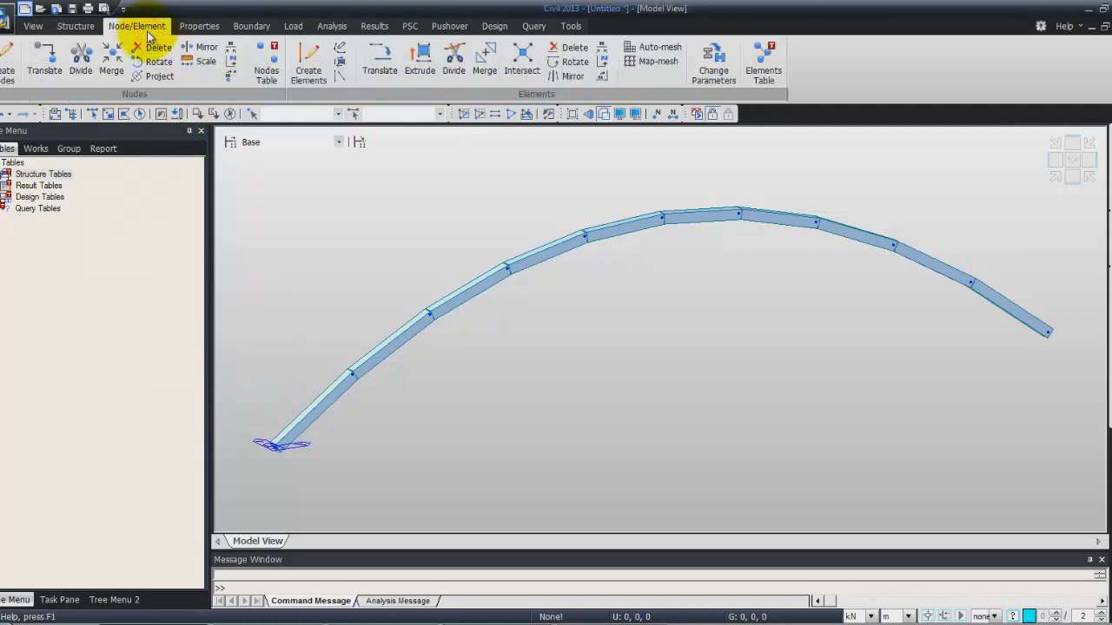
{"action": "left_click", "coordinate": [422, 63]}
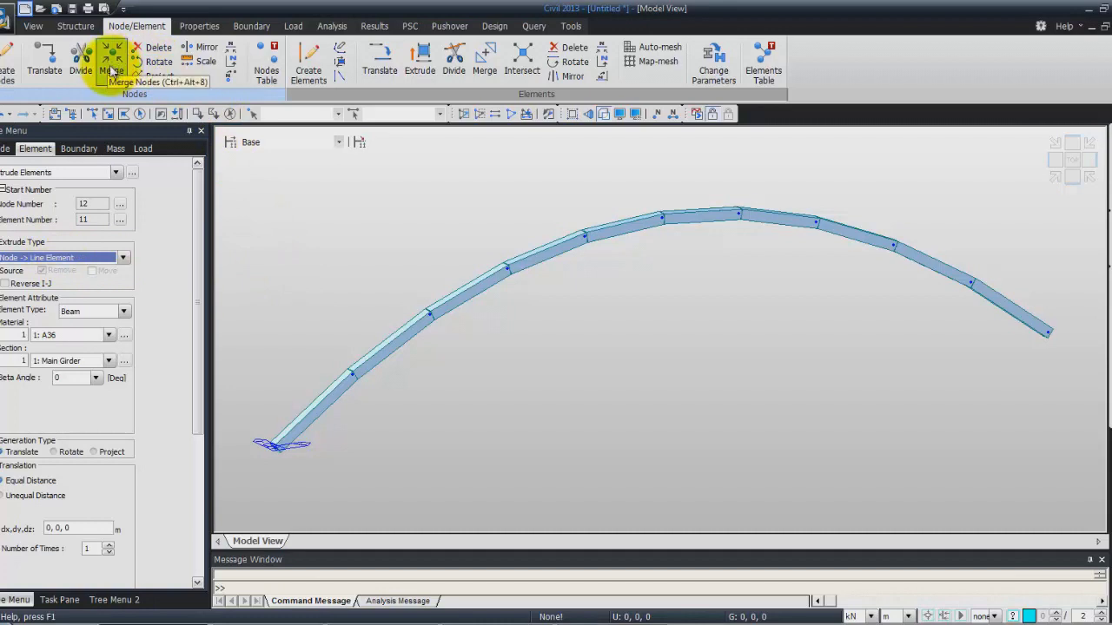
{"action": "left_click", "coordinate": [110, 114]}
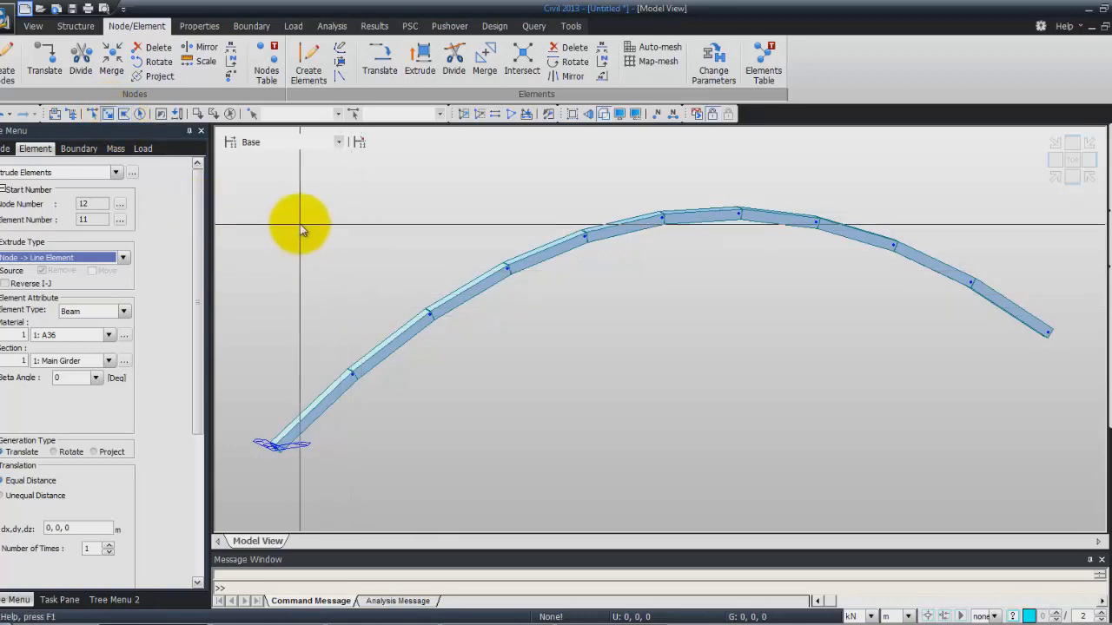
{"action": "left_click_drag", "start_coordinate": [283, 182], "coordinate": [313, 289]}
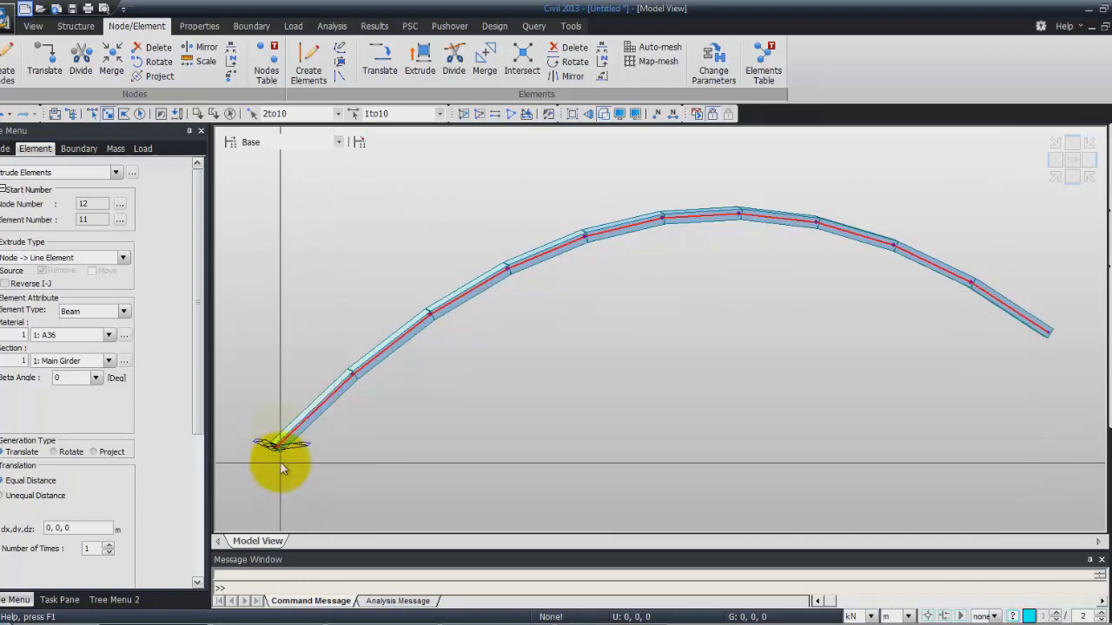
{"action": "left_click", "coordinate": [229, 113]}
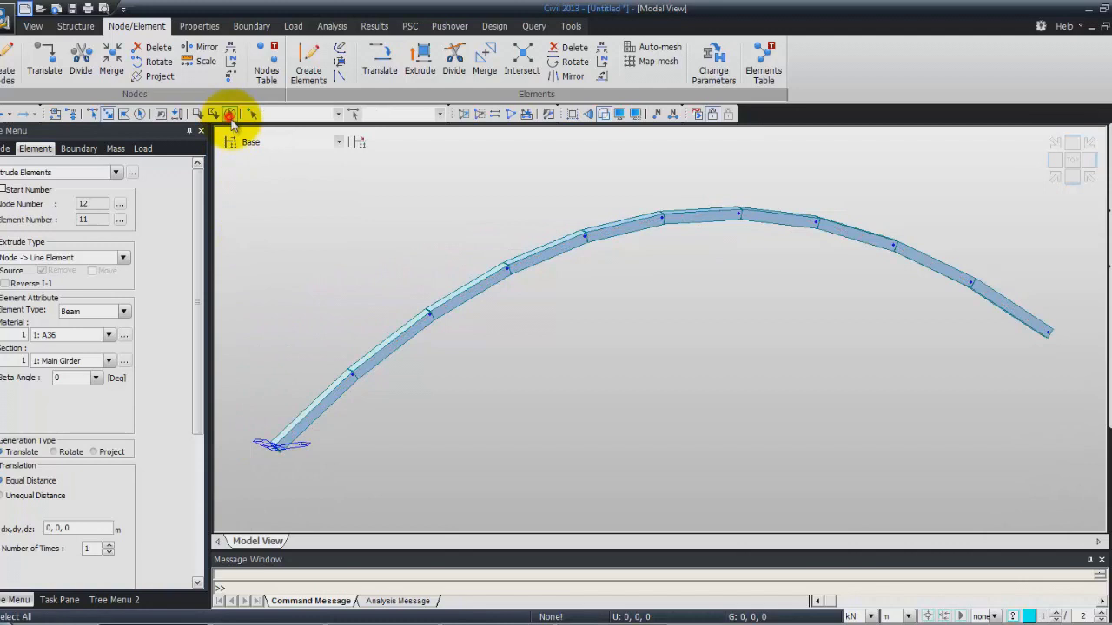
{"action": "middle_click_drag", "start_coordinate": [327, 358], "coordinate": [1048, 191], "text": "ctrl"}
{"action": "left_click", "coordinate": [1072, 174]}
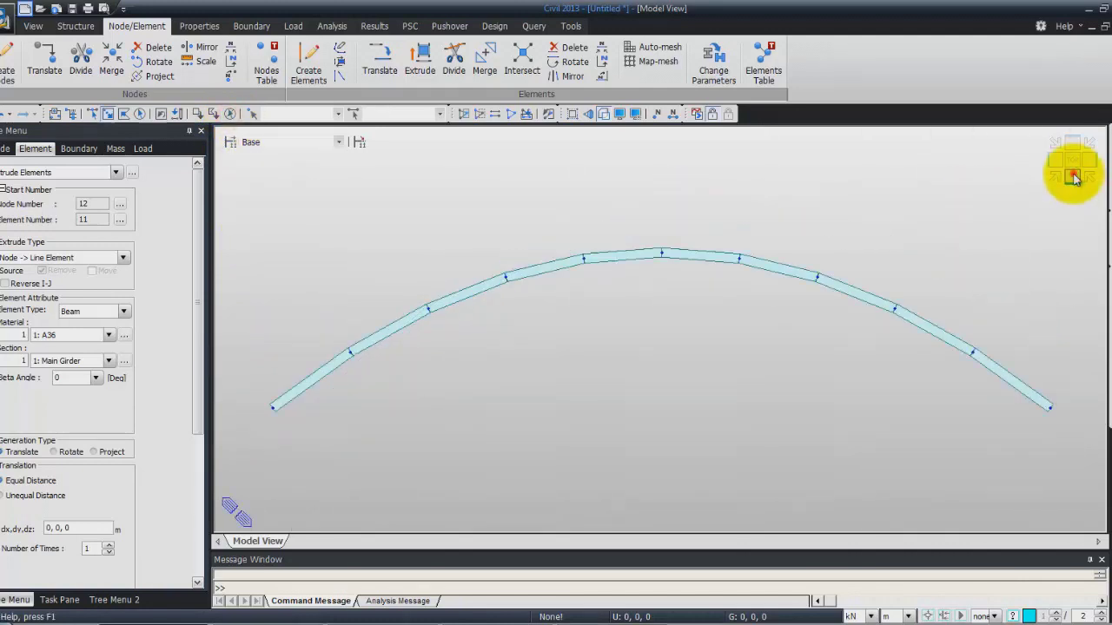
{"action": "left_click_drag", "start_coordinate": [312, 206], "coordinate": [1009, 398]}
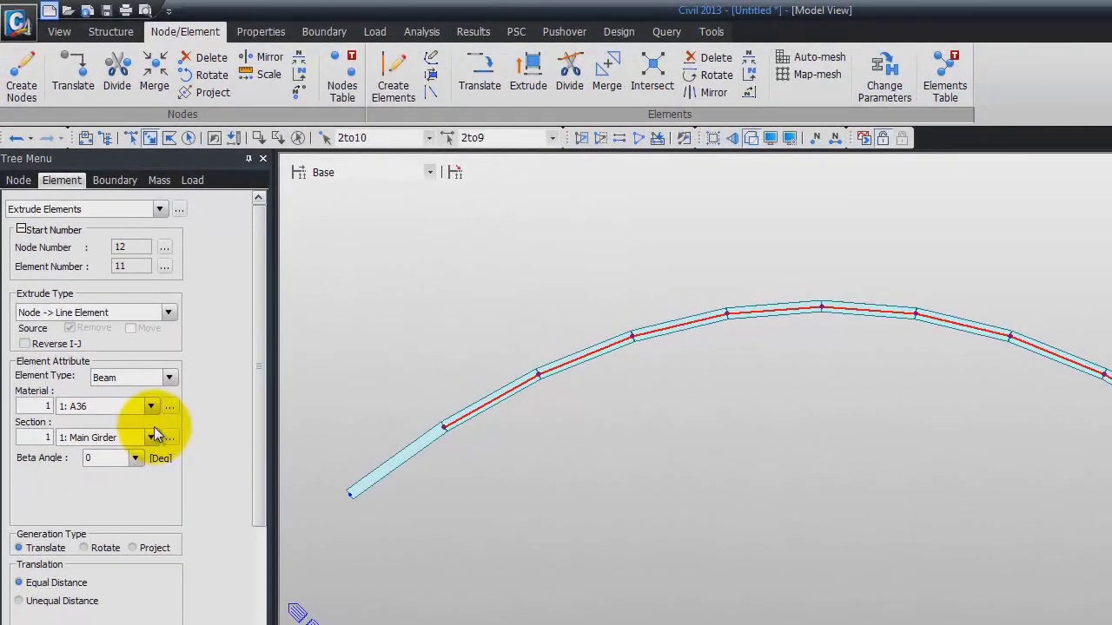
Step: Set the extruded beam elements to material A572-50 and section Hanger
{"action": "left_click", "coordinate": [151, 405]}
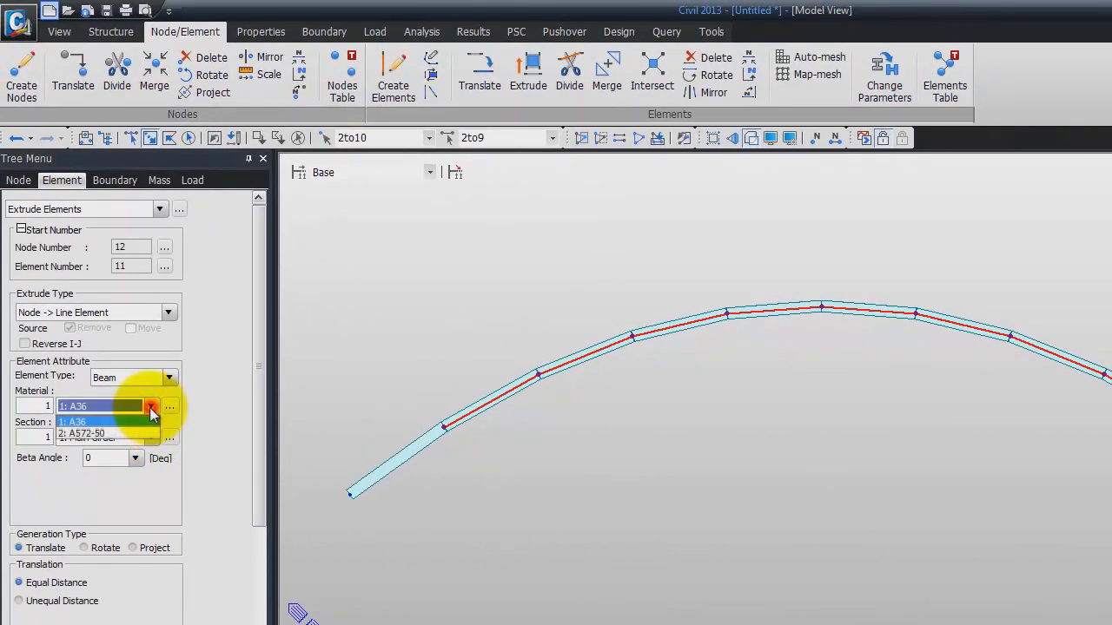
{"action": "left_click", "coordinate": [128, 435]}
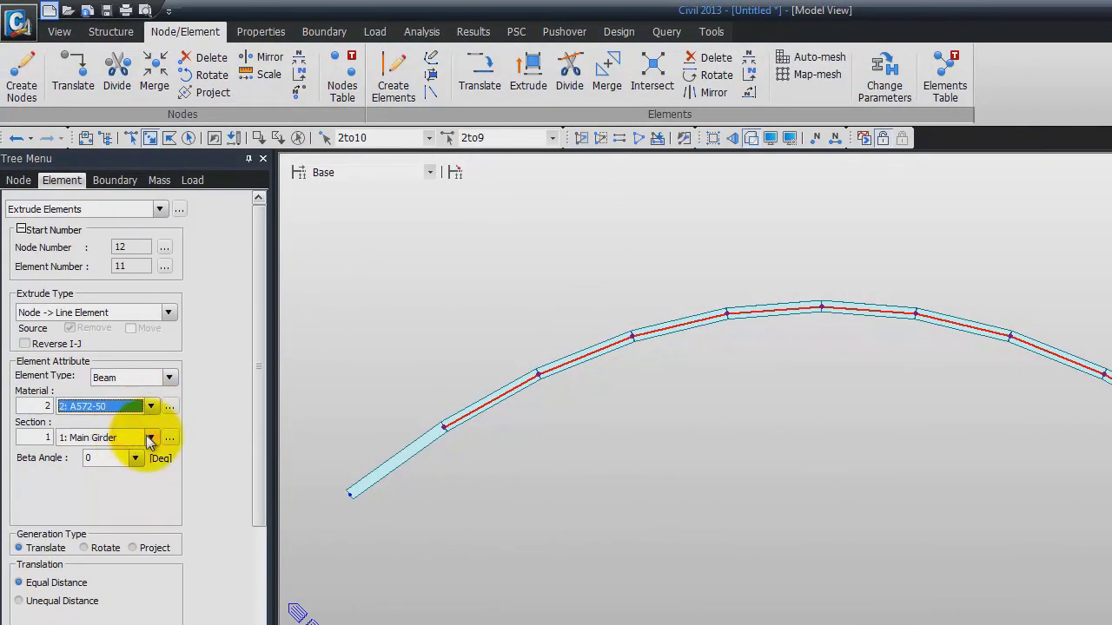
{"action": "left_click", "coordinate": [151, 439]}
{"action": "left_click", "coordinate": [122, 485]}
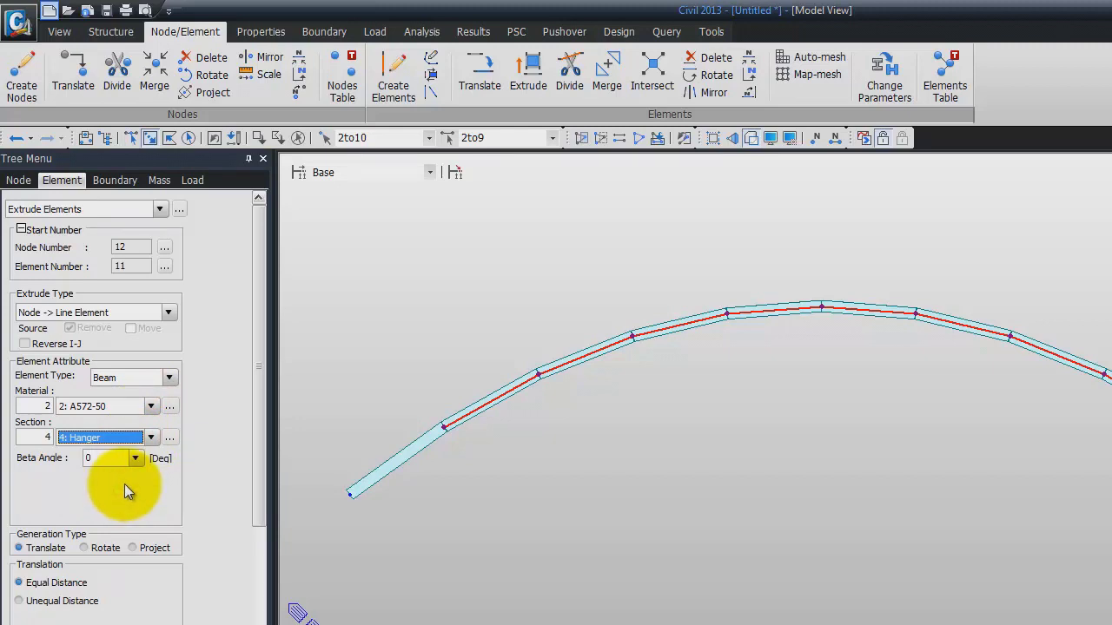
Step: Save the model as Untitled in the temp folder as a MIDAS/Civil file
{"action": "key", "text": "ctrl+s"}
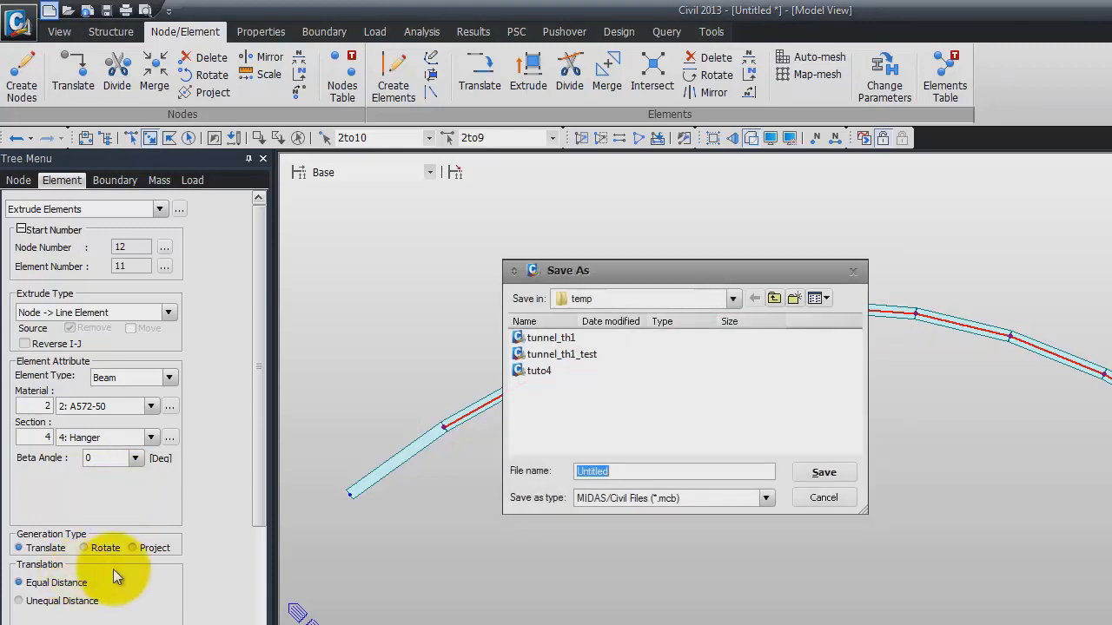
{"action": "left_click", "coordinate": [825, 470]}
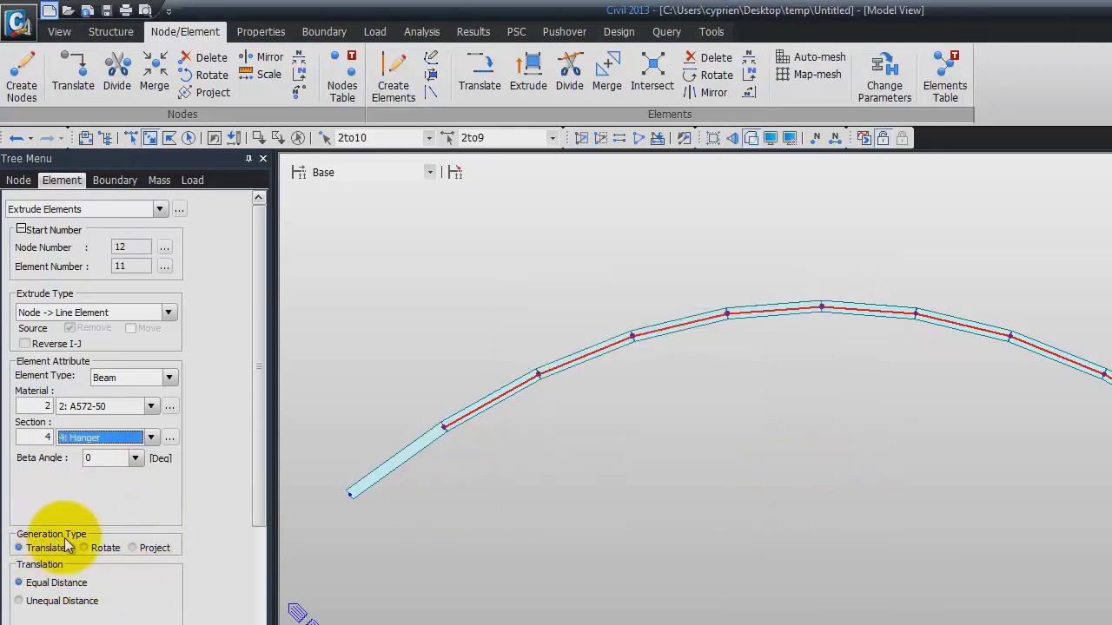
Step: Create the hangers by projecting the selected arch nodes normal onto the base line from 0, 0, 0 to 50, 0, 0
{"action": "left_click", "coordinate": [139, 548]}
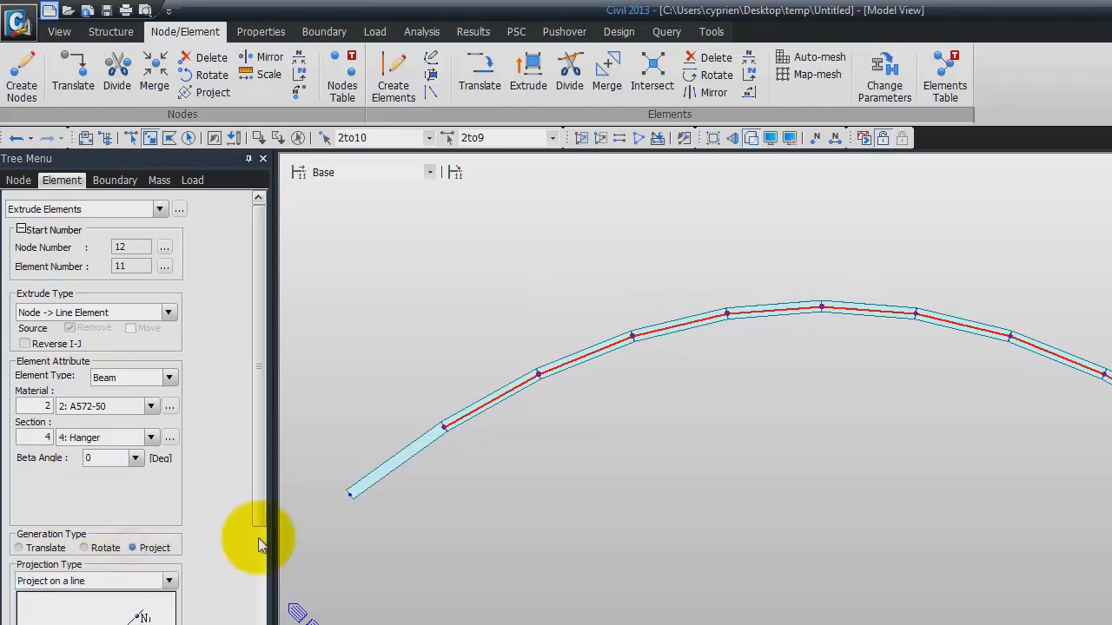
{"action": "left_click_drag", "start_coordinate": [265, 512], "coordinate": [260, 624]}
{"action": "left_click", "coordinate": [85, 468]}
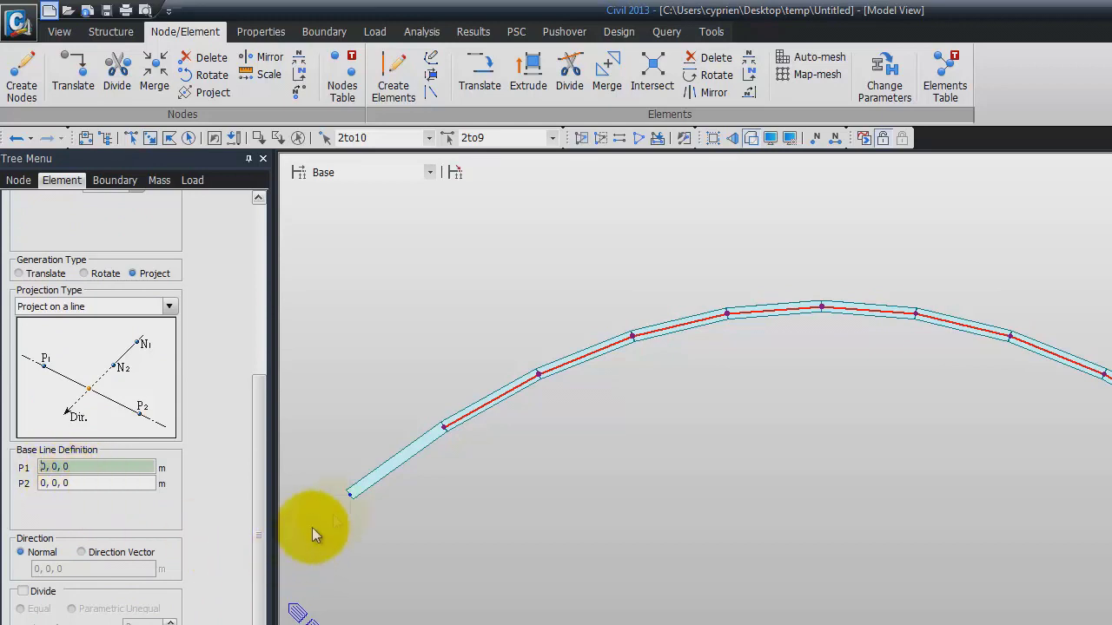
{"action": "left_click", "coordinate": [348, 497]}
{"action": "left_click", "coordinate": [1111, 508]}
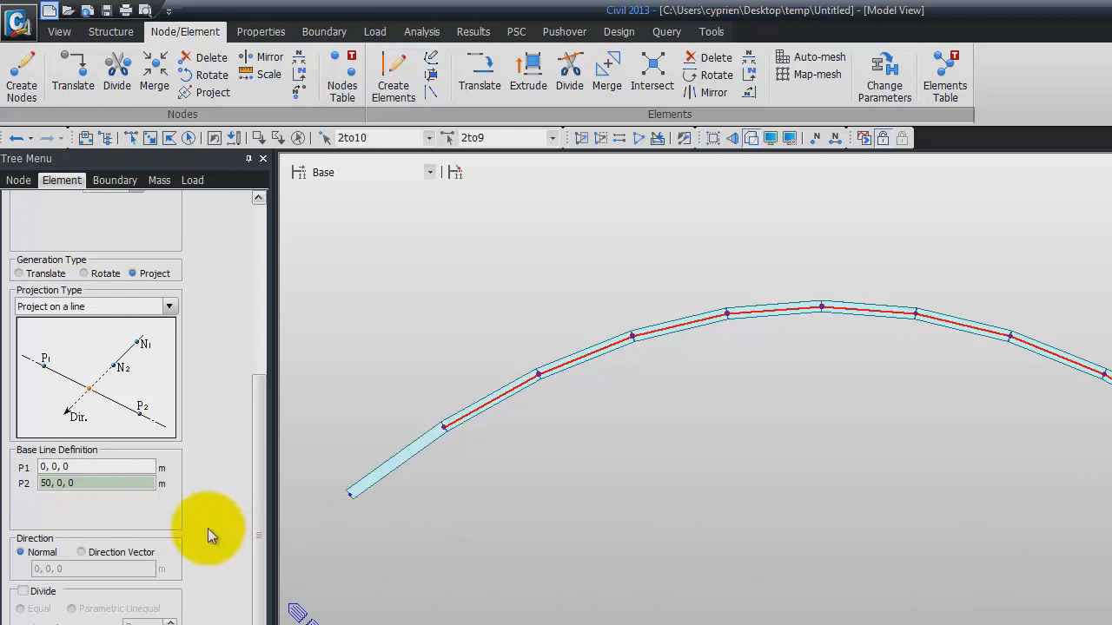
{"action": "key", "text": "Return"}
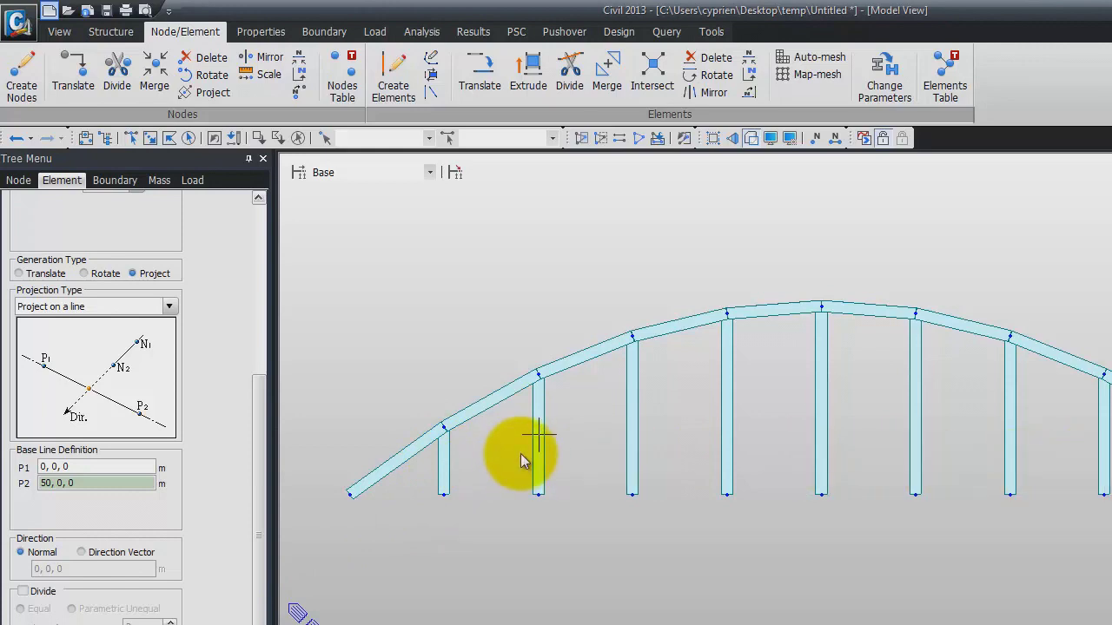
{"action": "middle_click_drag", "start_coordinate": [914, 308], "coordinate": [718, 225], "text": "ctrl"}
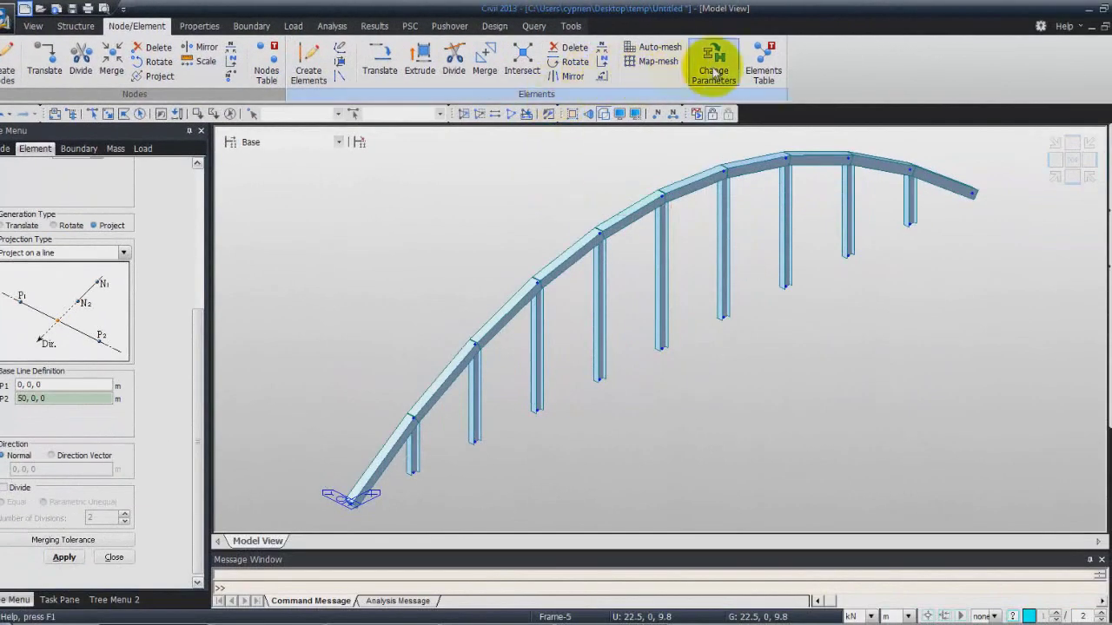
Step: Assign a 90° beta angle to the newly created hangers' element local axis and display the elements shrunk
{"action": "left_click", "coordinate": [720, 57]}
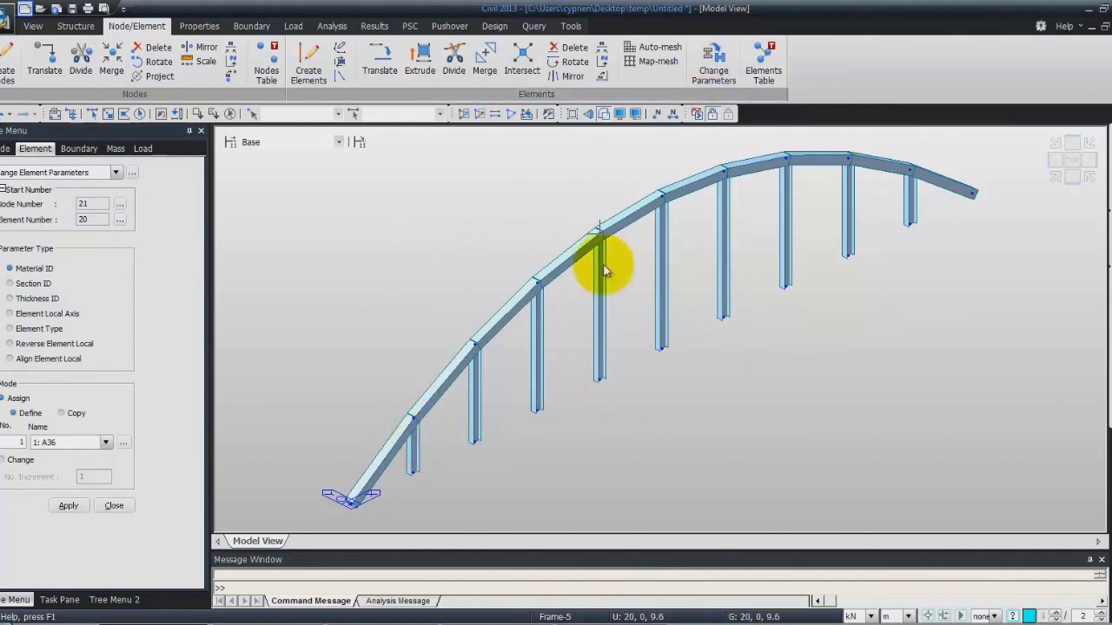
{"action": "left_click", "coordinate": [178, 115]}
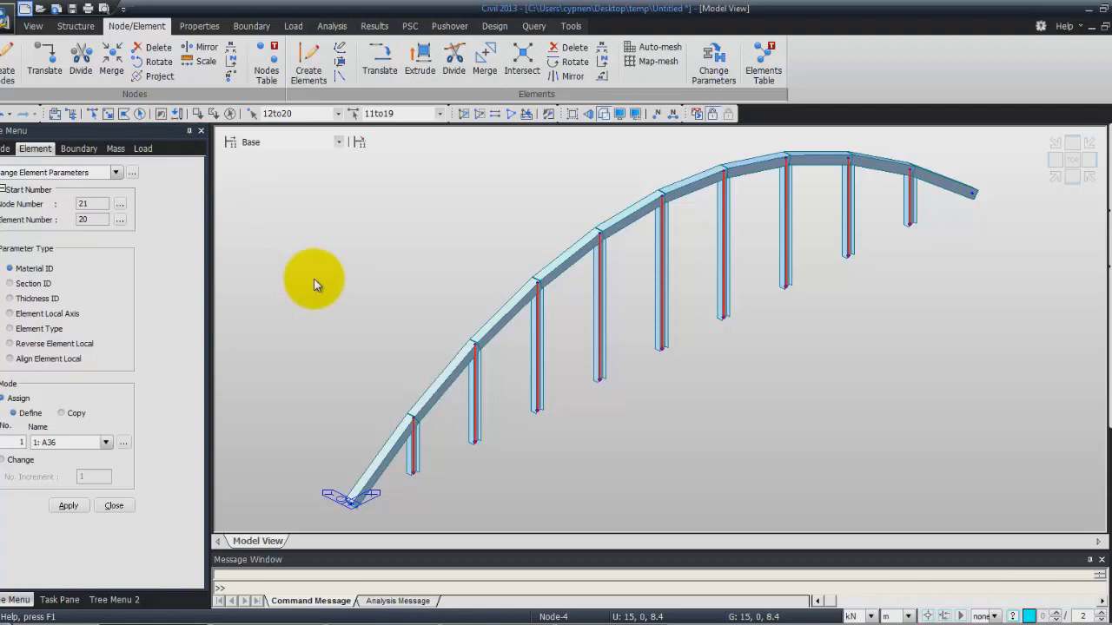
{"action": "left_click", "coordinate": [10, 314]}
{"action": "left_click", "coordinate": [95, 441]}
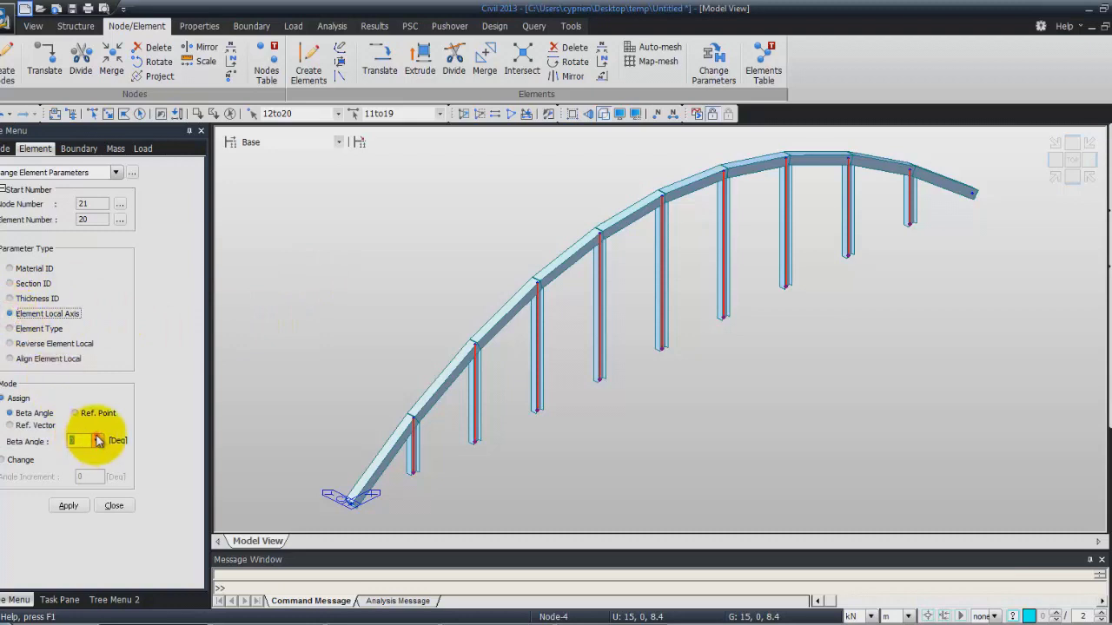
{"action": "left_click", "coordinate": [81, 465]}
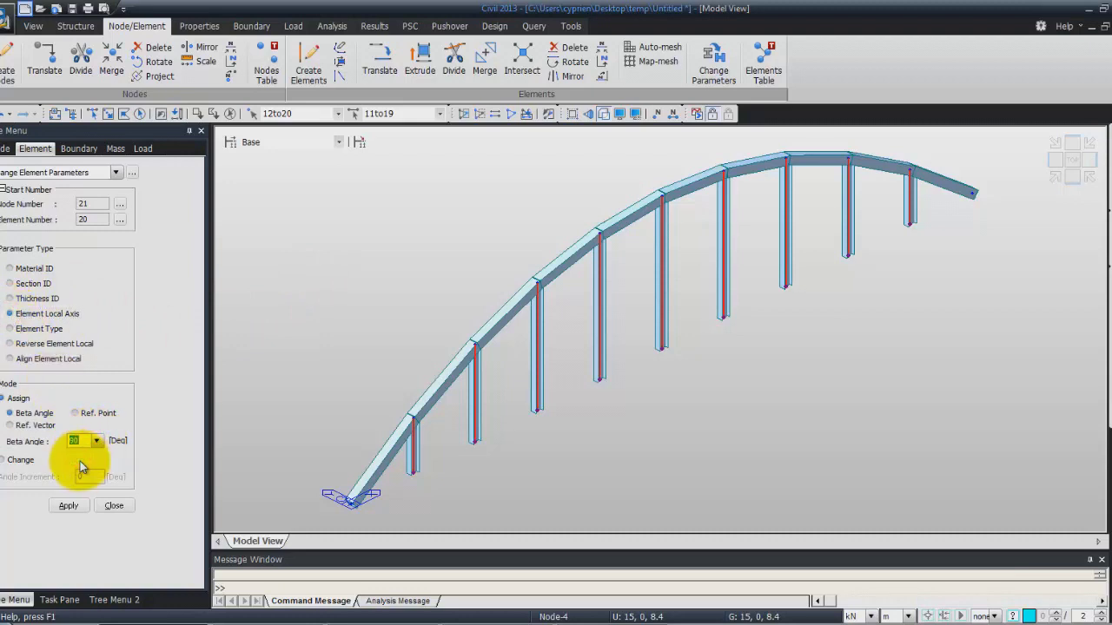
{"action": "left_click", "coordinate": [69, 506]}
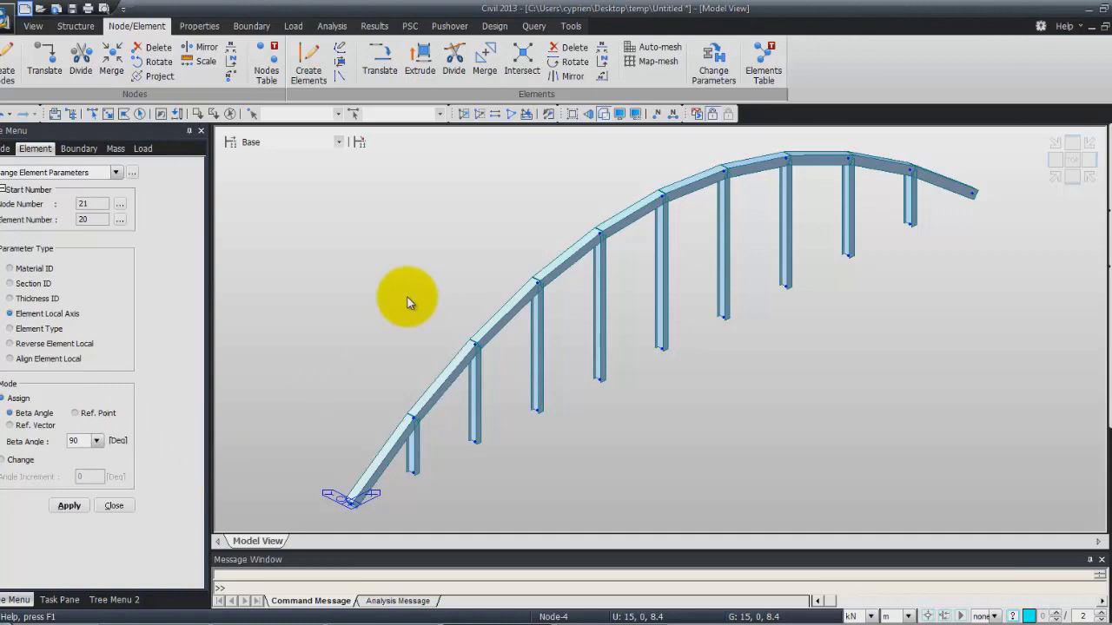
{"action": "left_click", "coordinate": [588, 115]}
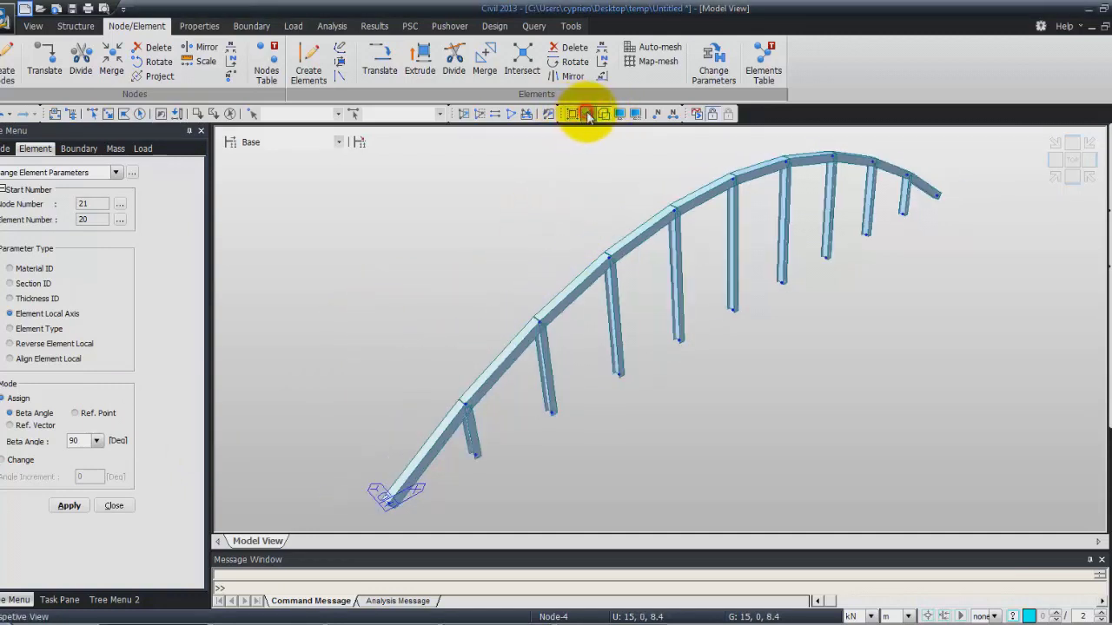
{"action": "left_click", "coordinate": [572, 114]}
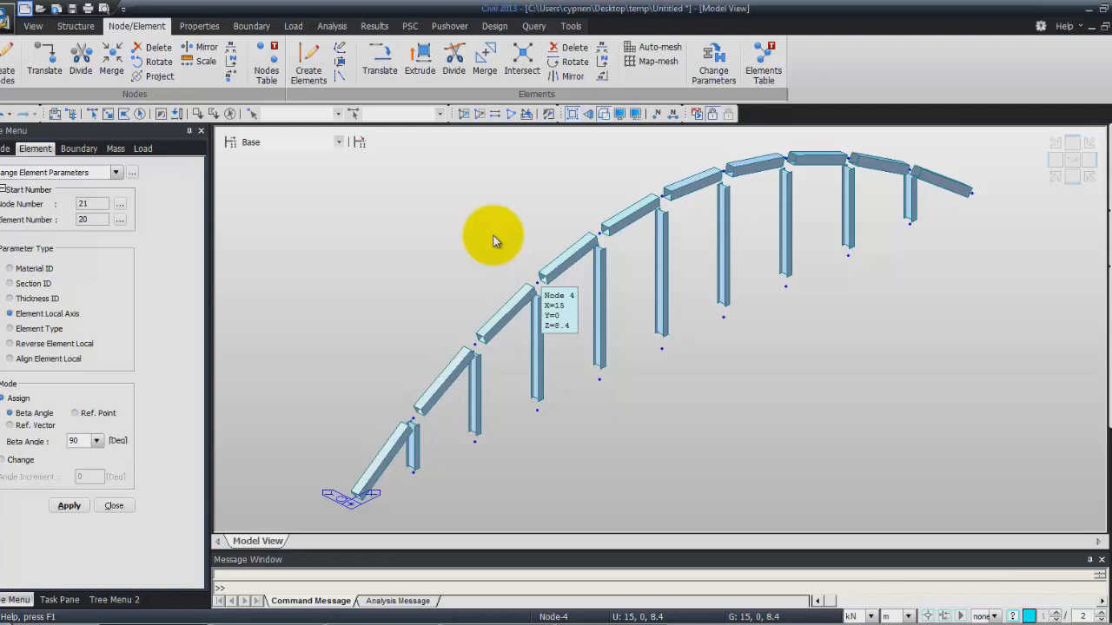
Step: Create the main girder as a general beam in A572-50 with section Main Girder between the arch's two end nodes
{"action": "left_click", "coordinate": [308, 65]}
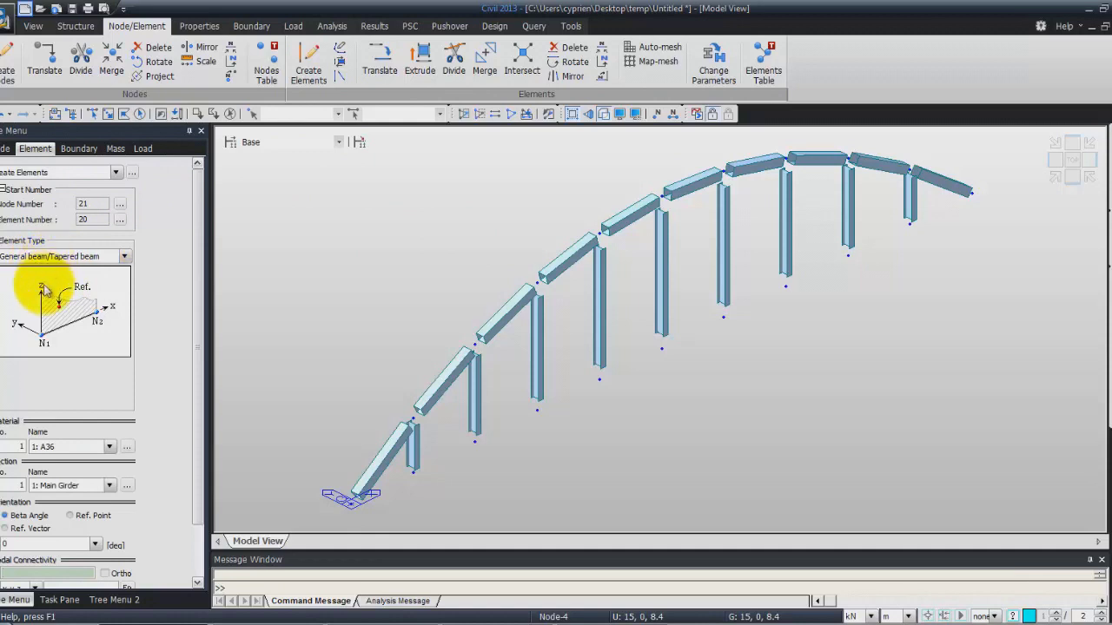
{"action": "left_click", "coordinate": [110, 446]}
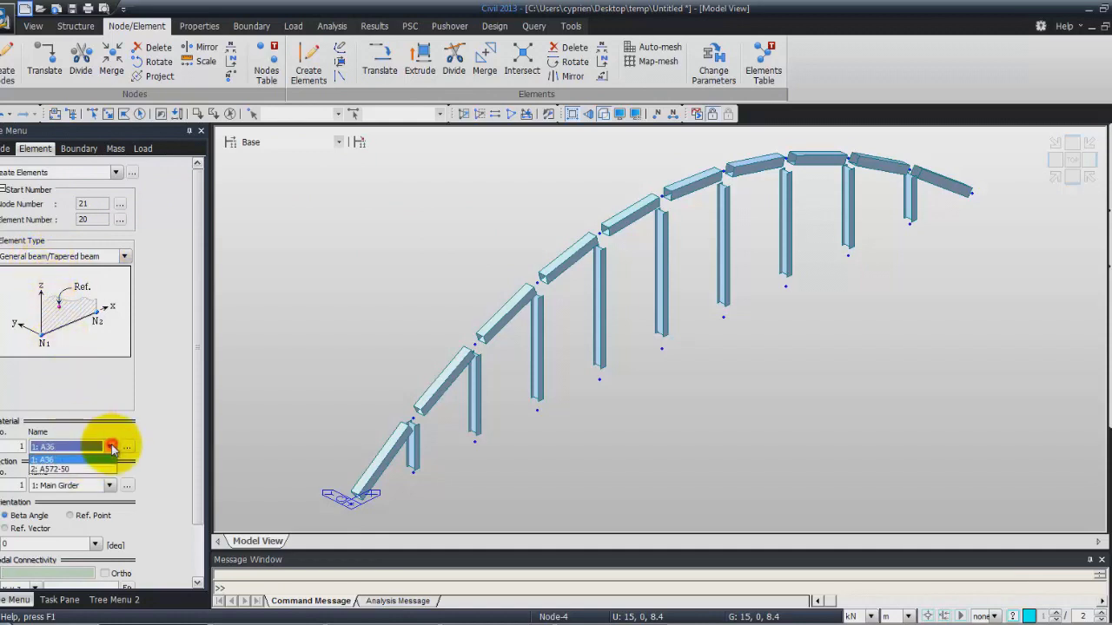
{"action": "left_click", "coordinate": [98, 469]}
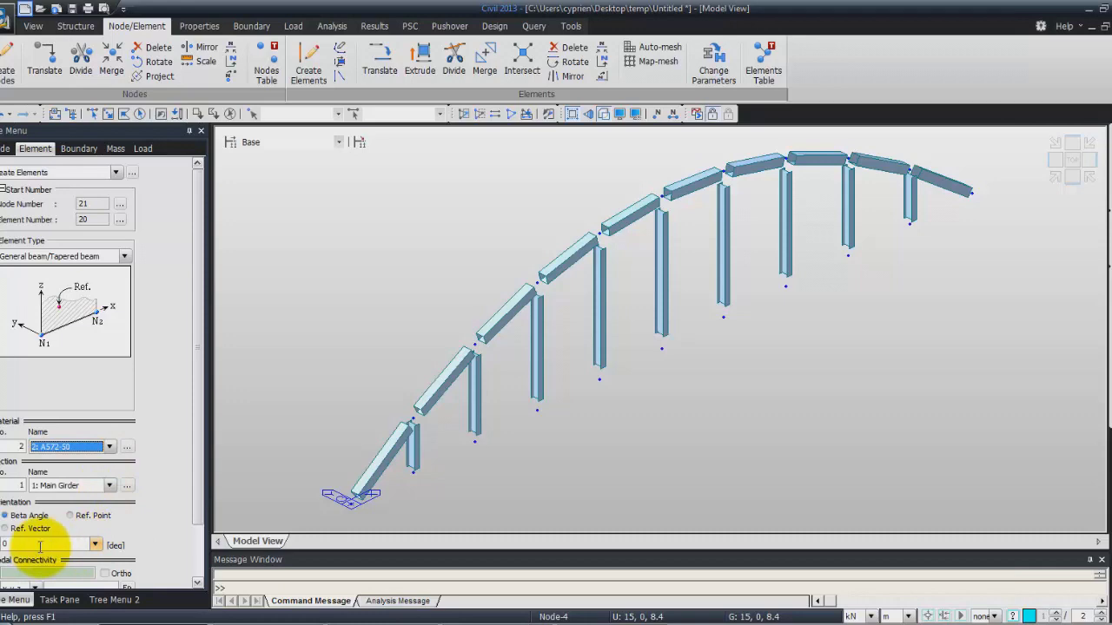
{"action": "left_click_drag", "start_coordinate": [199, 509], "coordinate": [198, 581]}
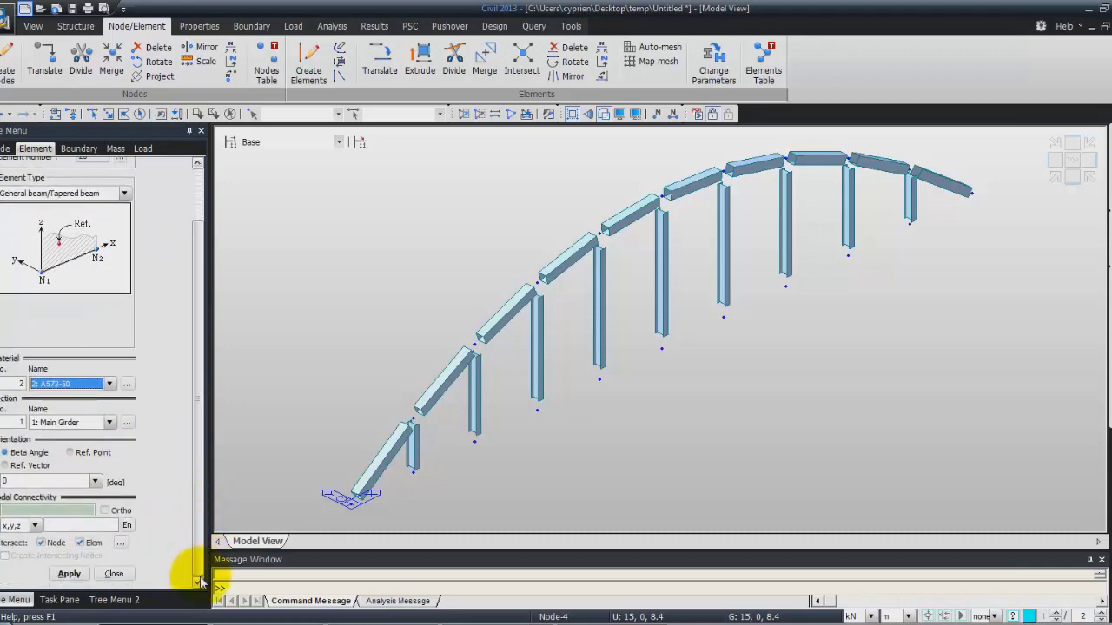
{"action": "left_click", "coordinate": [39, 512]}
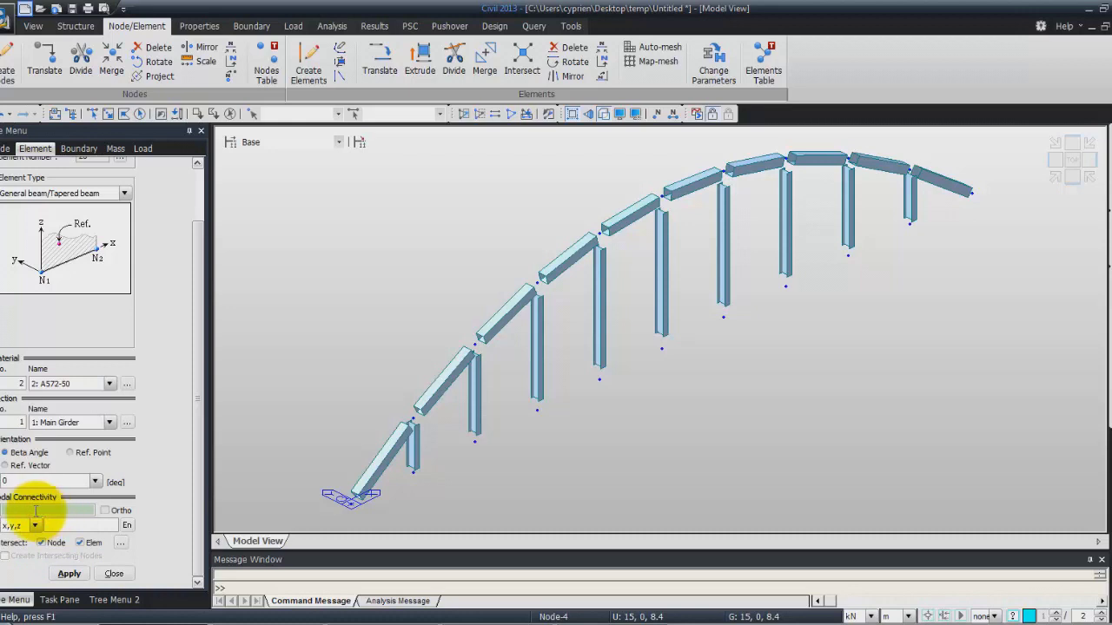
{"action": "left_click", "coordinate": [351, 499]}
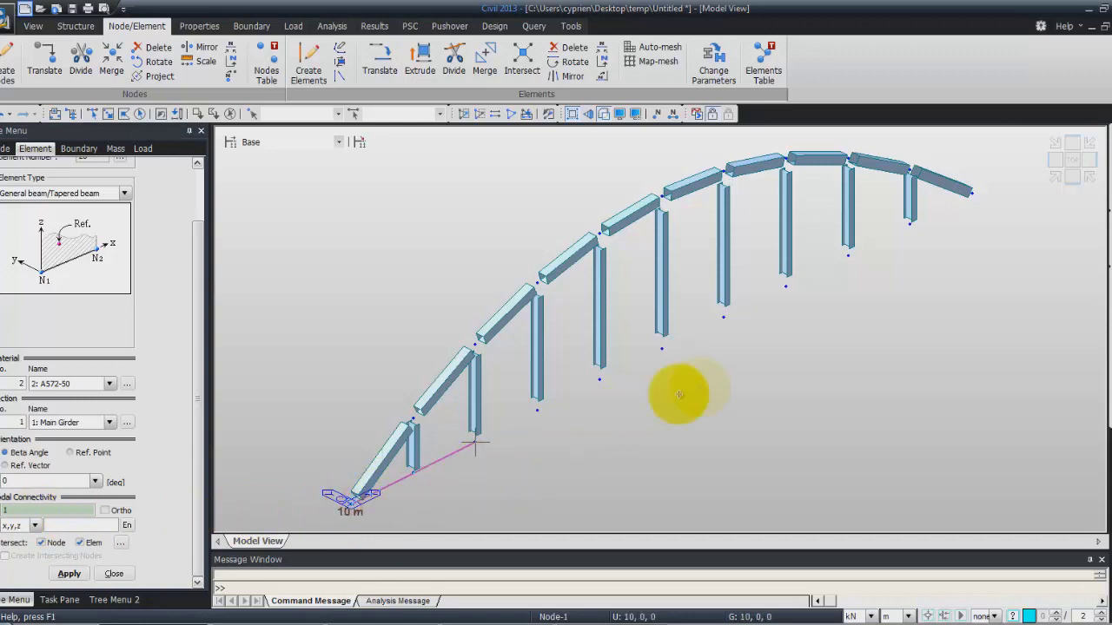
{"action": "left_click", "coordinate": [974, 194]}
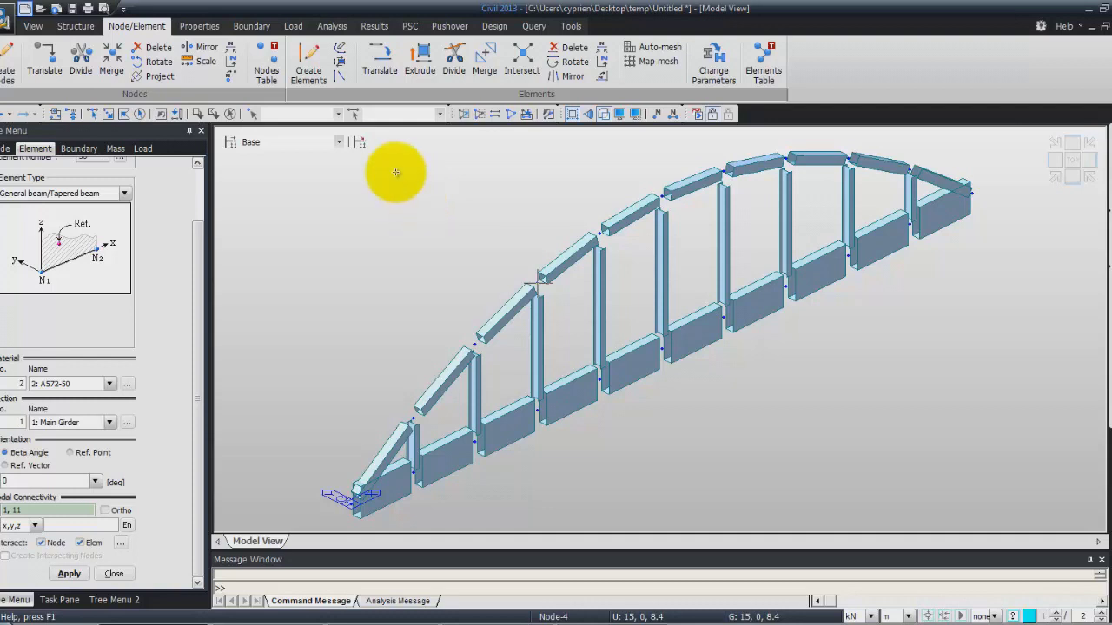
Step: Copy the whole arch, hangers and girder once by an equal distance of 0, 14, 0 m
{"action": "left_click", "coordinate": [379, 64]}
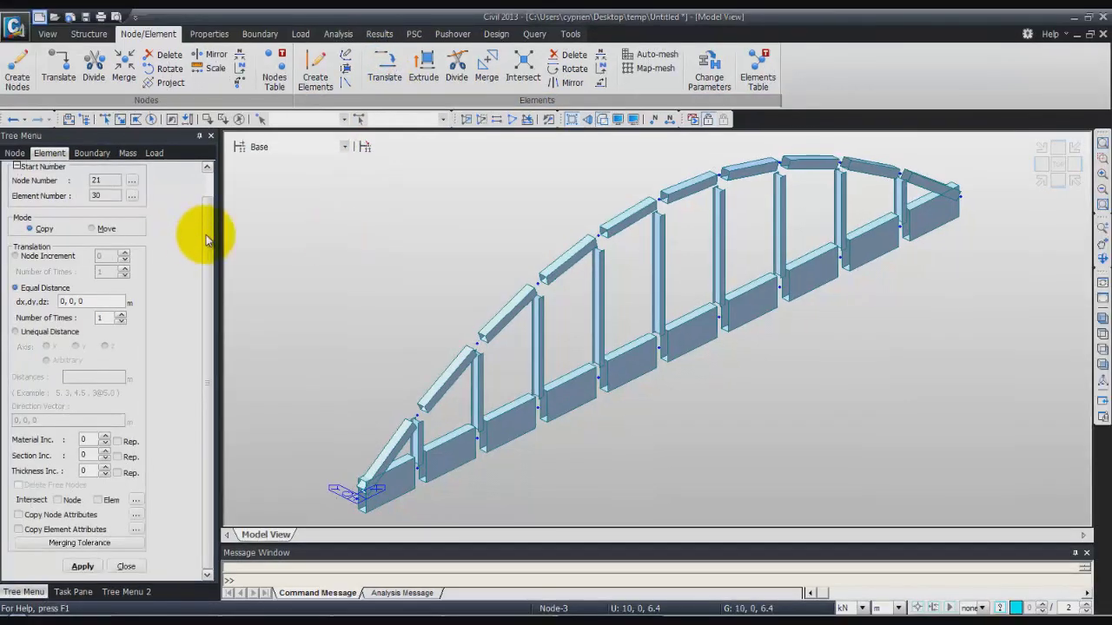
{"action": "left_click_drag", "start_coordinate": [207, 239], "coordinate": [199, 211]}
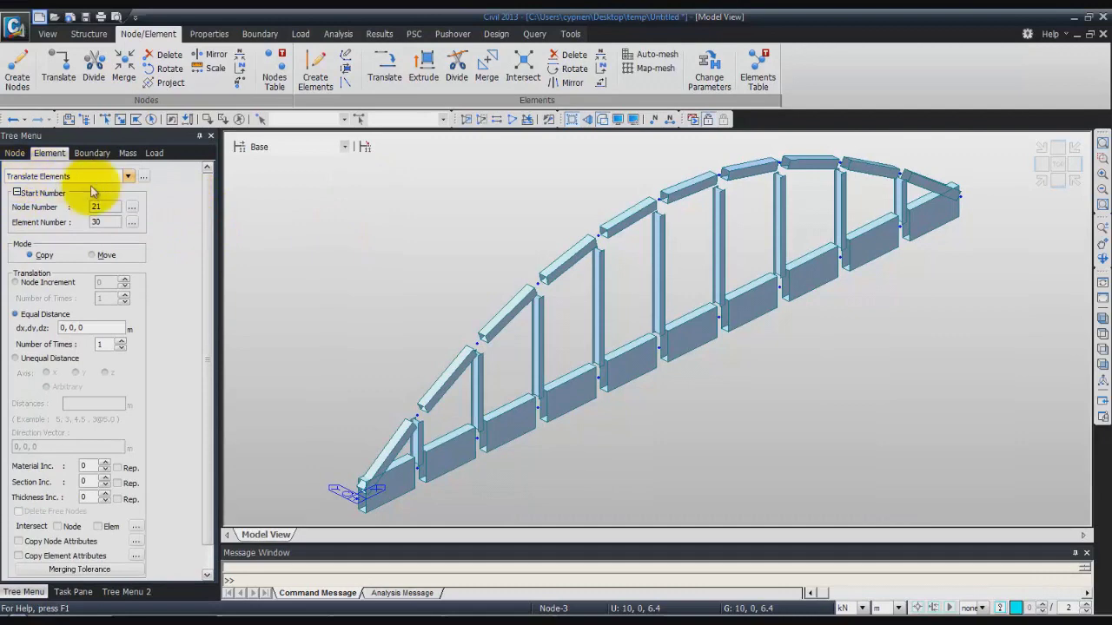
{"action": "left_click_drag", "start_coordinate": [208, 258], "coordinate": [212, 249]}
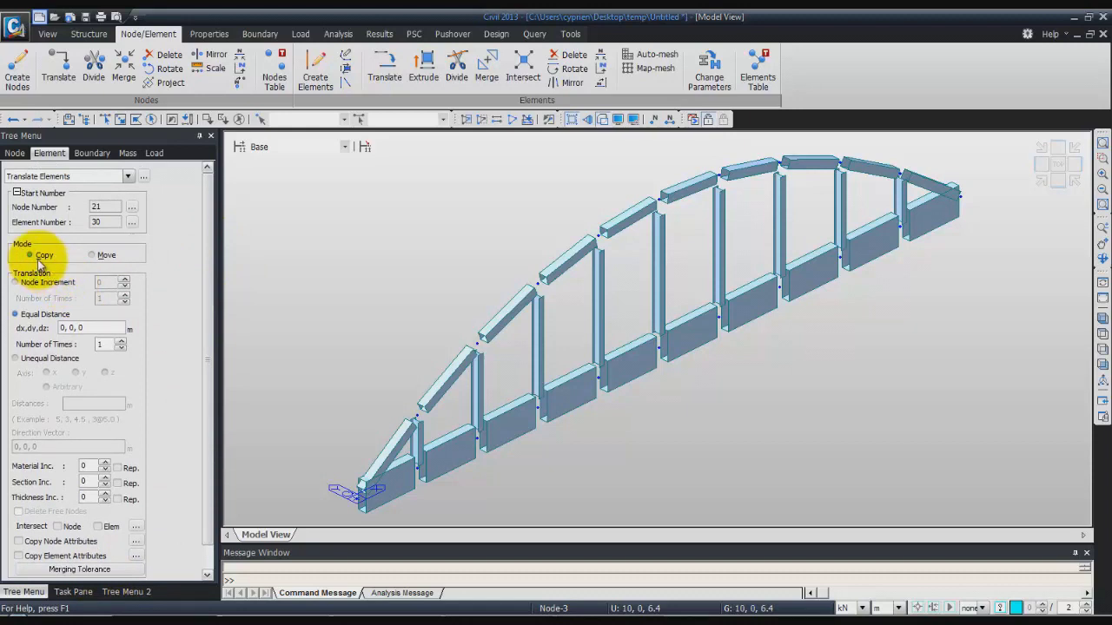
{"action": "left_click", "coordinate": [154, 119]}
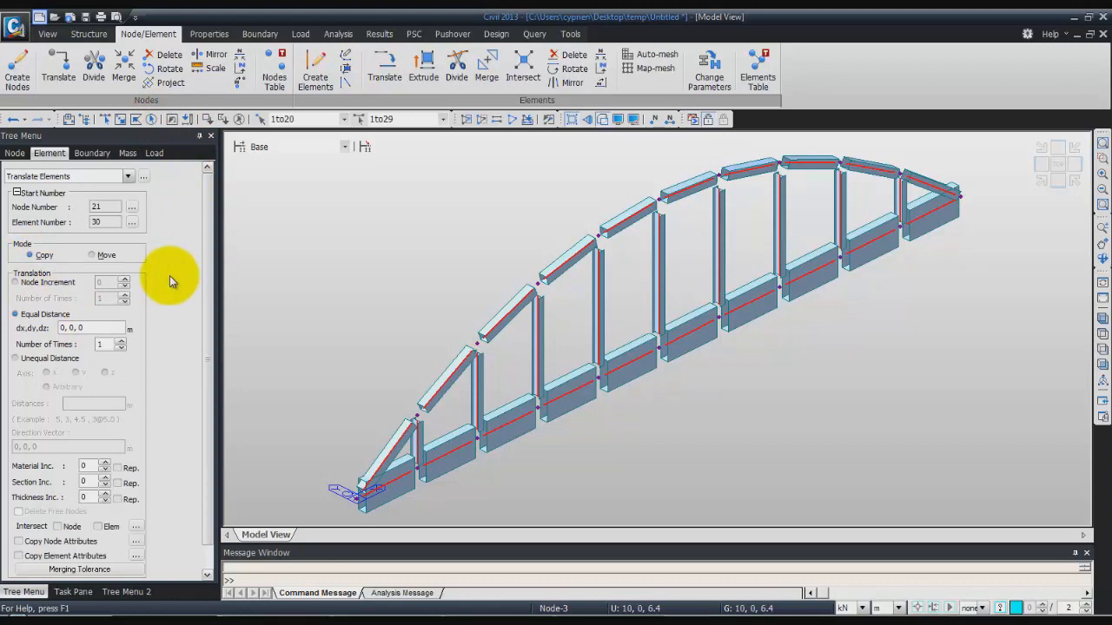
{"action": "double_click", "coordinate": [72, 327]}
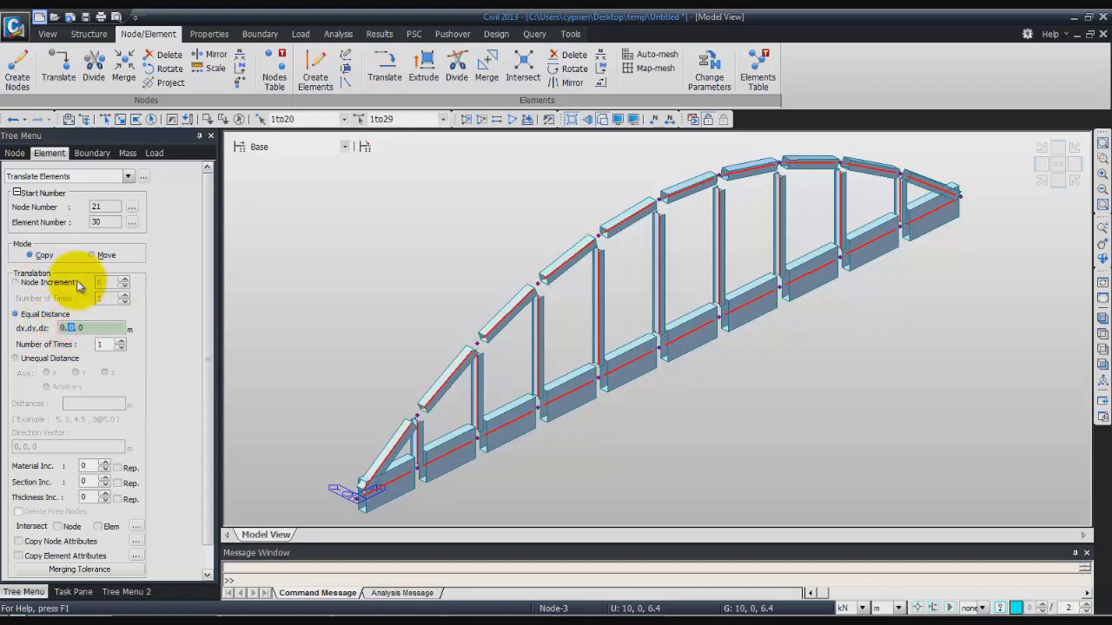
{"action": "type", "text": "14"}
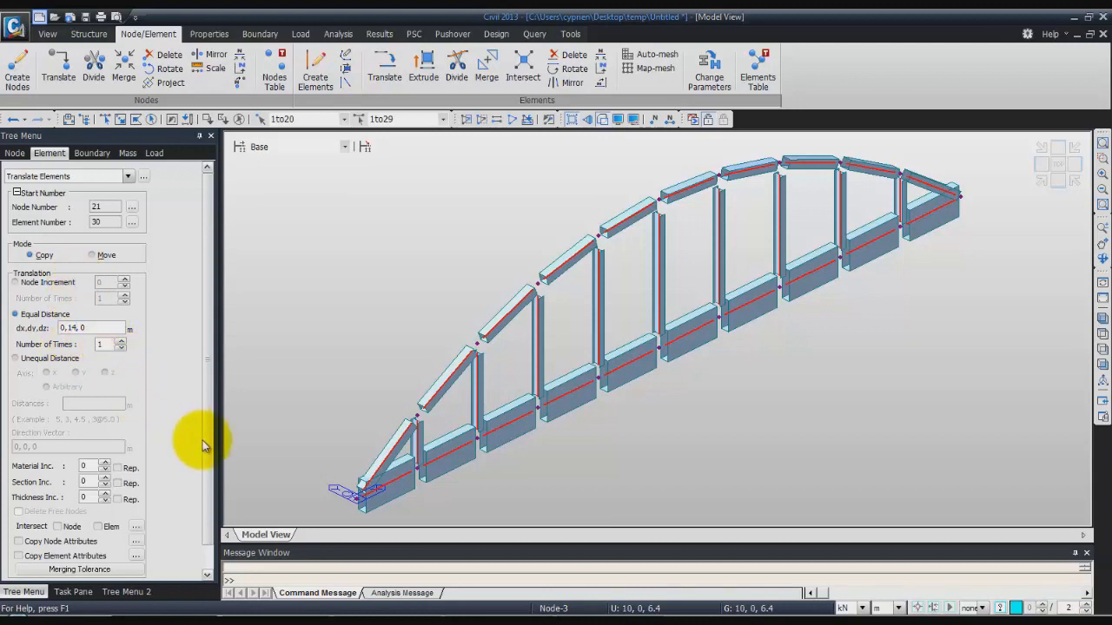
{"action": "scroll", "coordinate": [200, 469], "scroll_direction": "down", "scroll_amount": 1}
{"action": "left_click", "coordinate": [97, 566]}
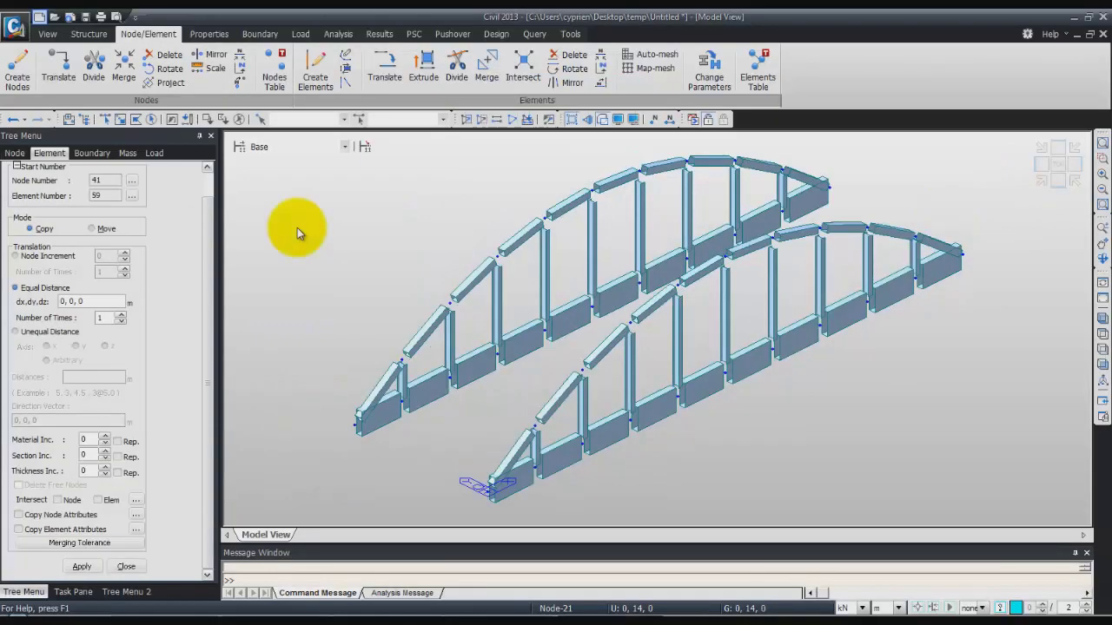
Step: Start Extrude Elements for nodes to line elements and polygon-select the original main girder's nodes at y = 0
{"action": "left_click", "coordinate": [423, 63]}
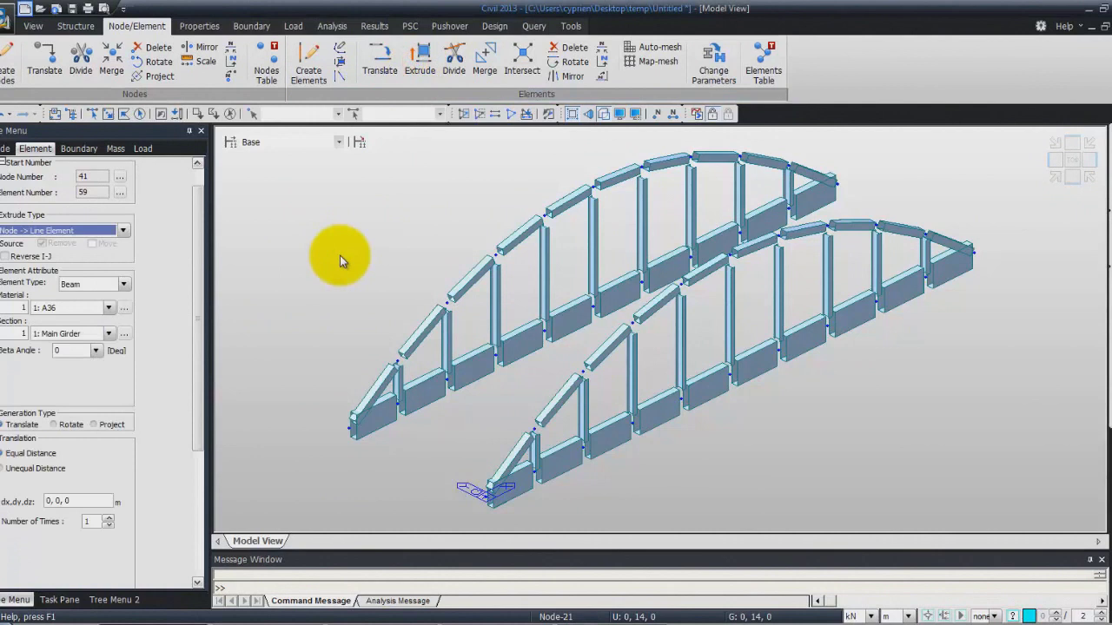
{"action": "left_click_drag", "start_coordinate": [195, 243], "coordinate": [193, 219]}
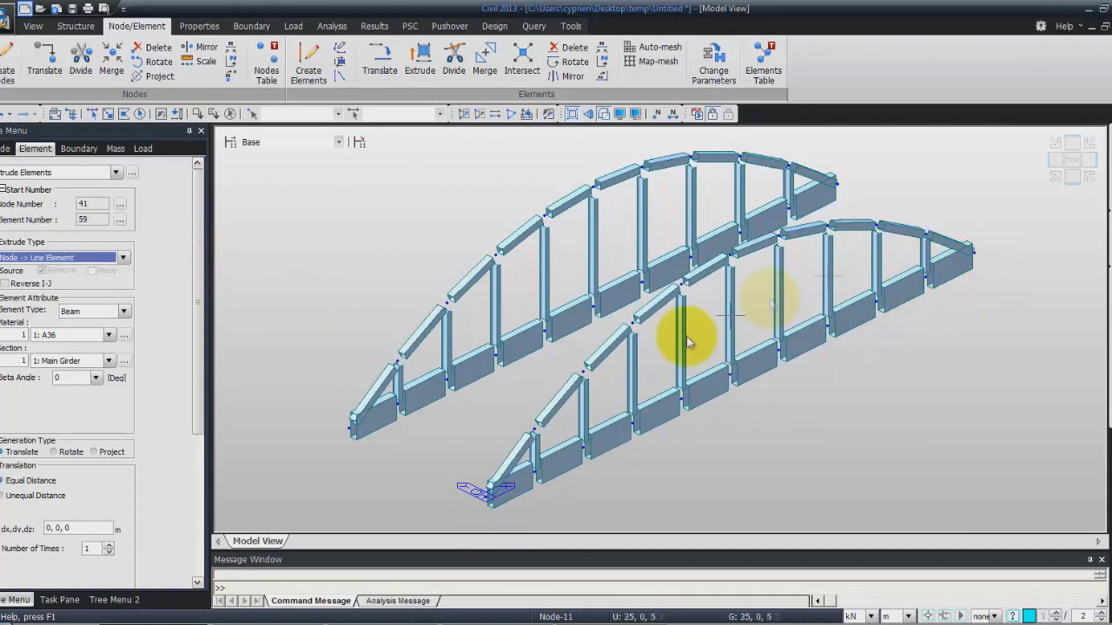
{"action": "left_click", "coordinate": [124, 114]}
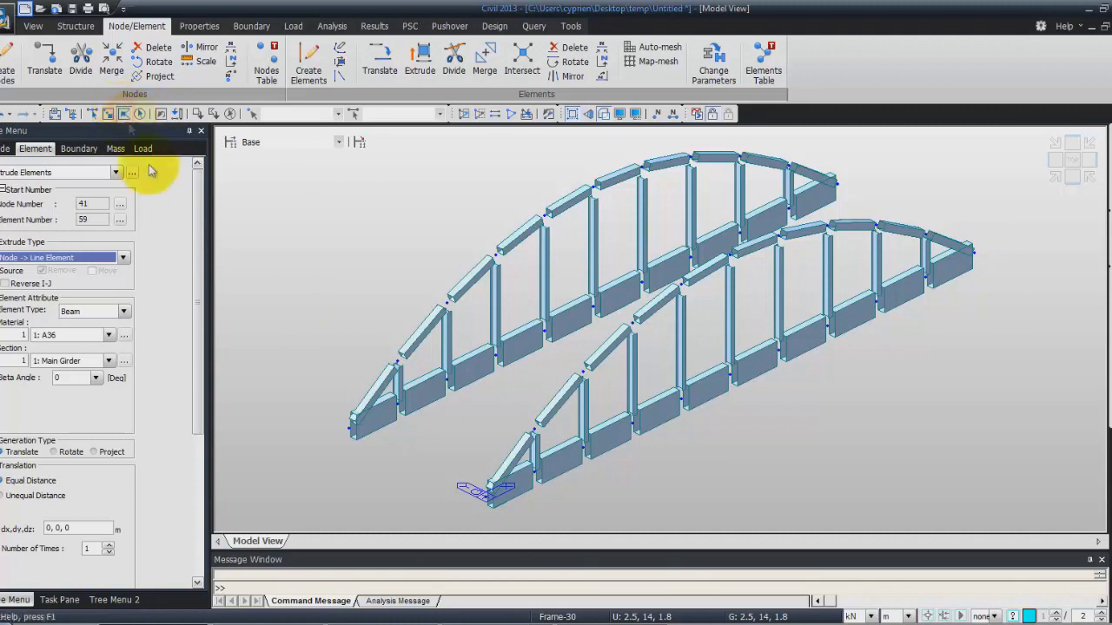
{"action": "left_click", "coordinate": [441, 489]}
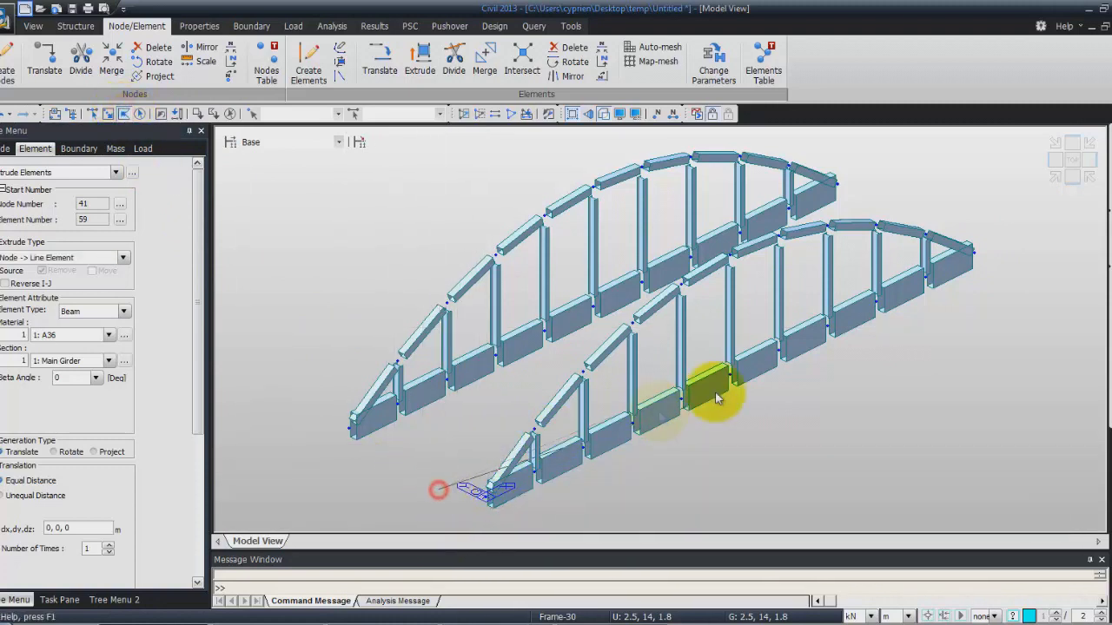
{"action": "left_click", "coordinate": [998, 213]}
{"action": "left_click", "coordinate": [1023, 276]}
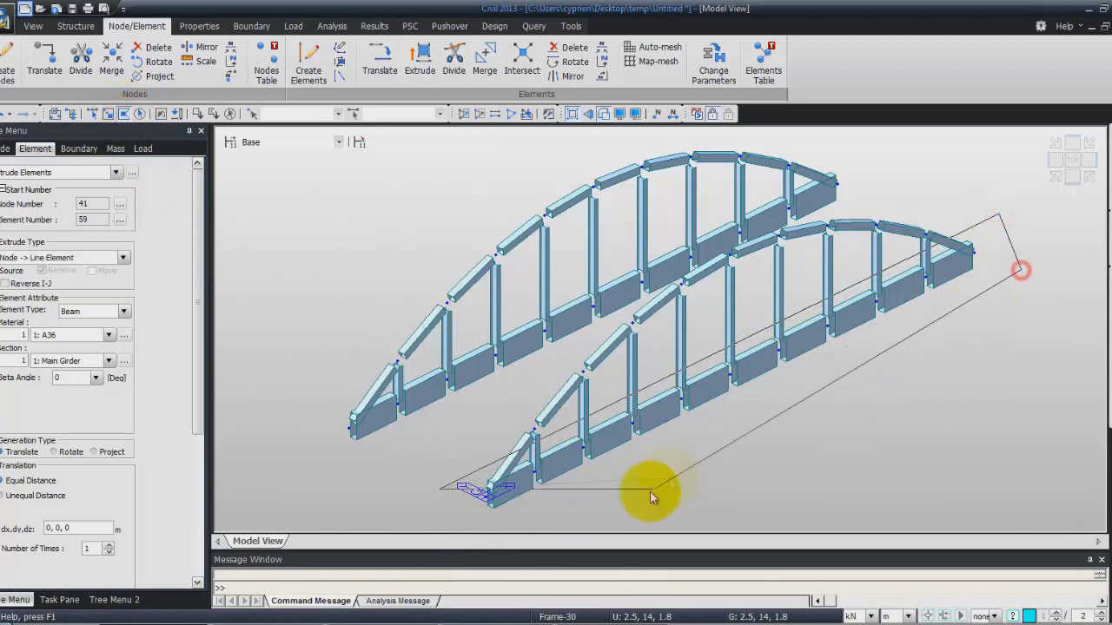
{"action": "double_click", "coordinate": [475, 528]}
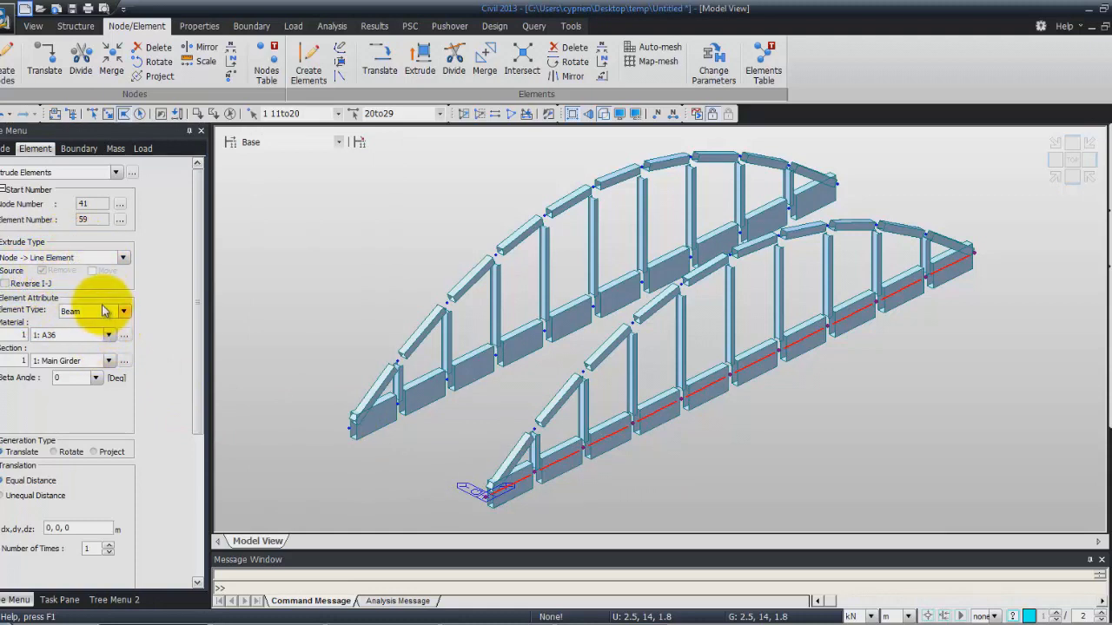
Step: Create the cross beams with section Cross Beam by projecting the selected girder nodes normal onto the line from 0, 14, 0 to 50, 14, 0
{"action": "left_click", "coordinate": [107, 361]}
{"action": "left_click", "coordinate": [86, 384]}
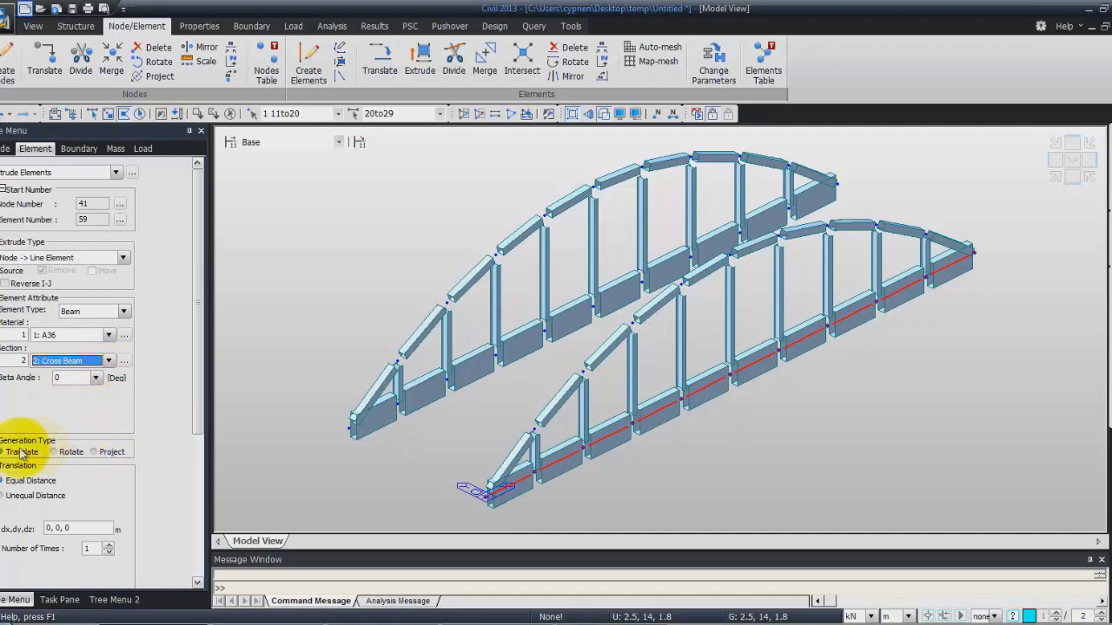
{"action": "left_click", "coordinate": [102, 451]}
{"action": "left_click_drag", "start_coordinate": [197, 426], "coordinate": [196, 533]}
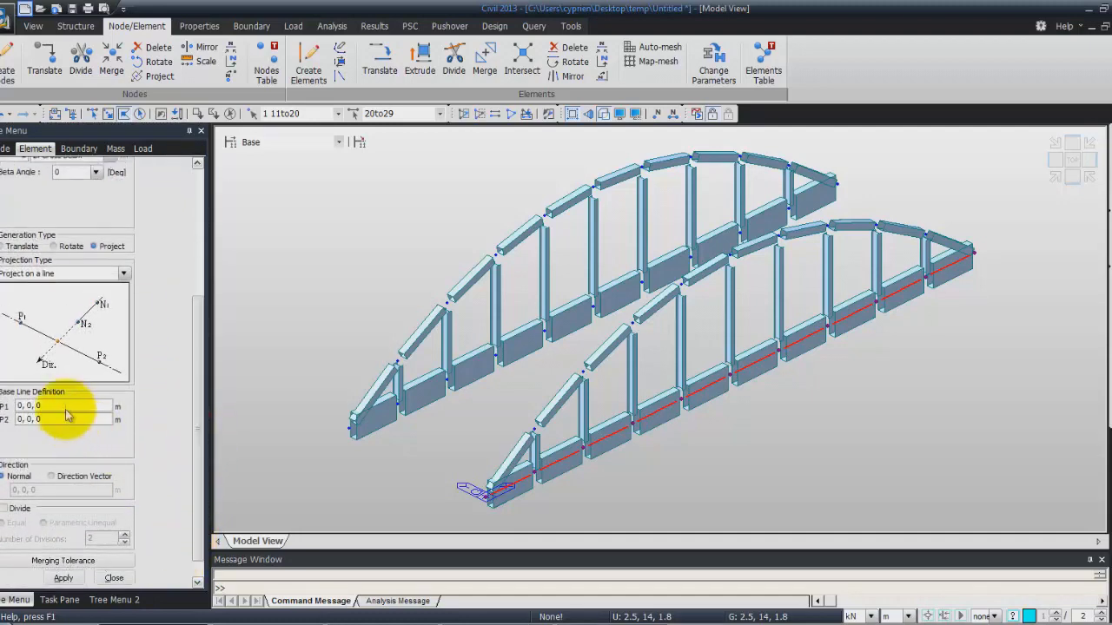
{"action": "left_click", "coordinate": [65, 406]}
{"action": "left_click", "coordinate": [349, 430]}
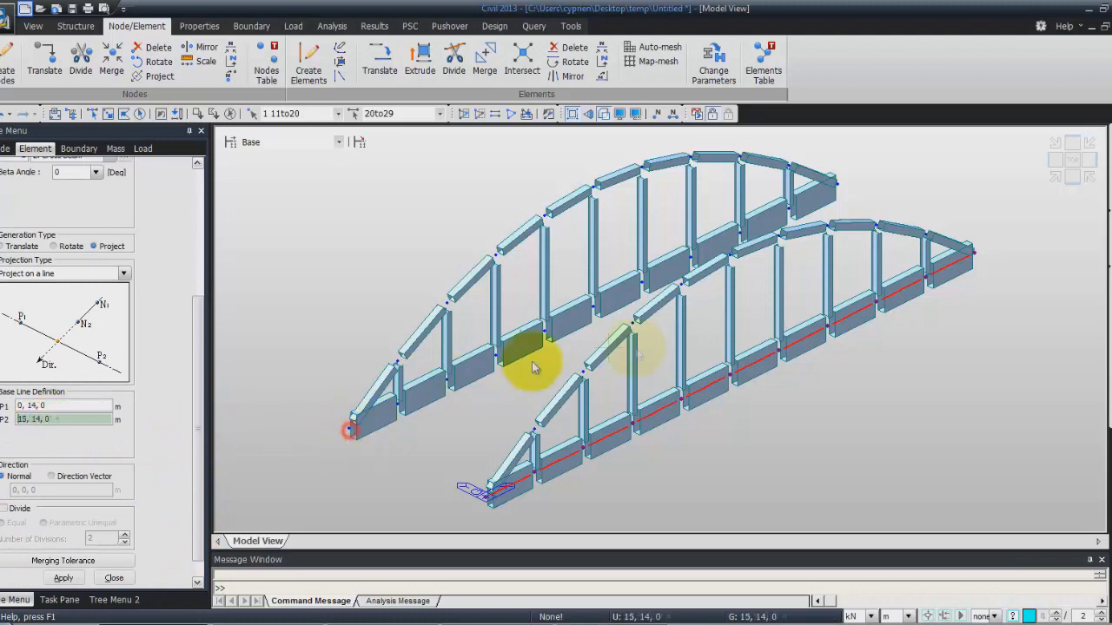
{"action": "left_click", "coordinate": [836, 182]}
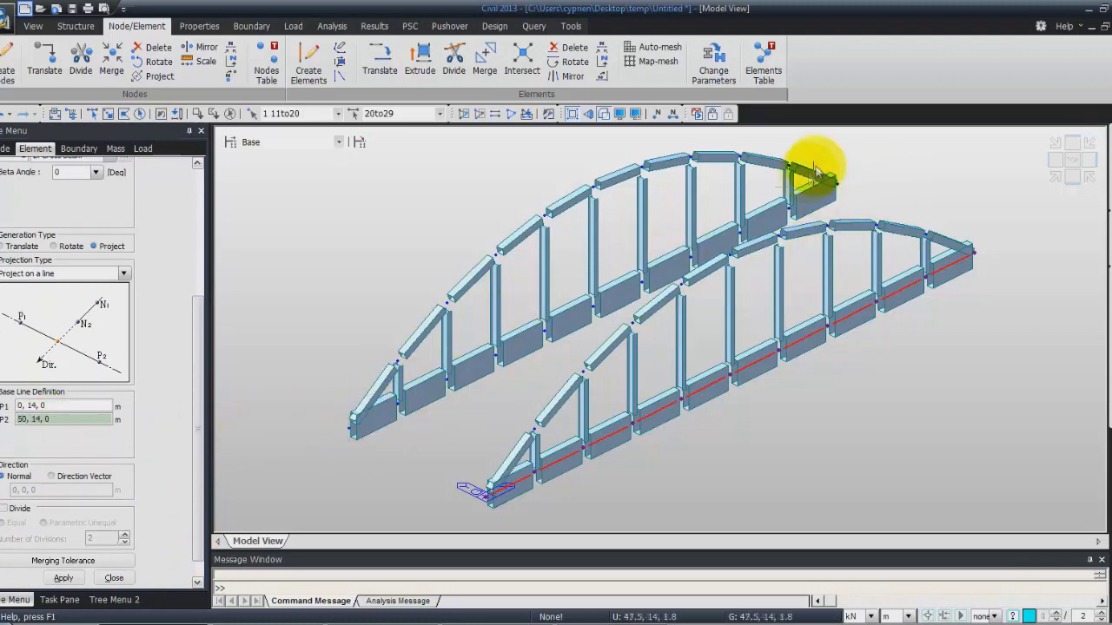
{"action": "scroll", "coordinate": [187, 441], "scroll_direction": "down", "scroll_amount": 1}
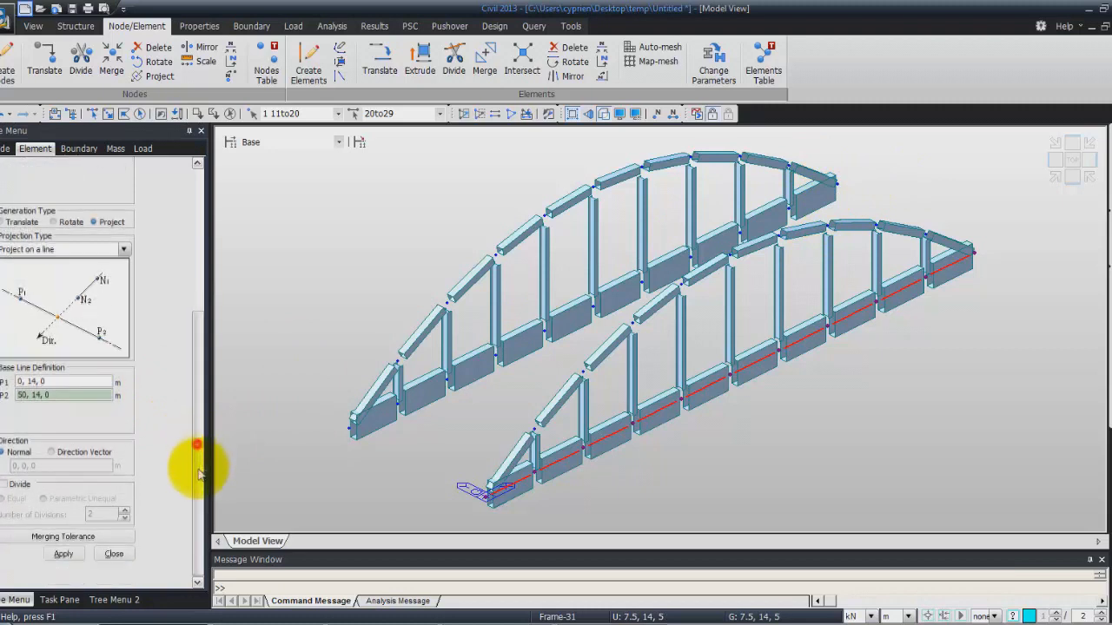
{"action": "left_click", "coordinate": [64, 553]}
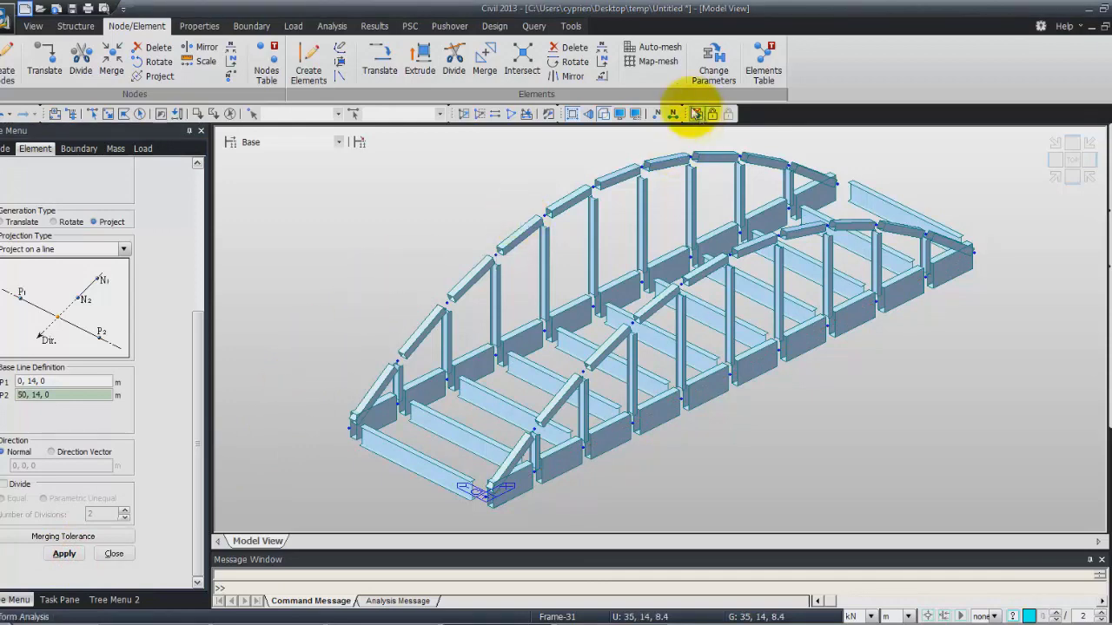
Step: Switch the model display to wireframe and turn off element shrinking
{"action": "left_click", "coordinate": [606, 115]}
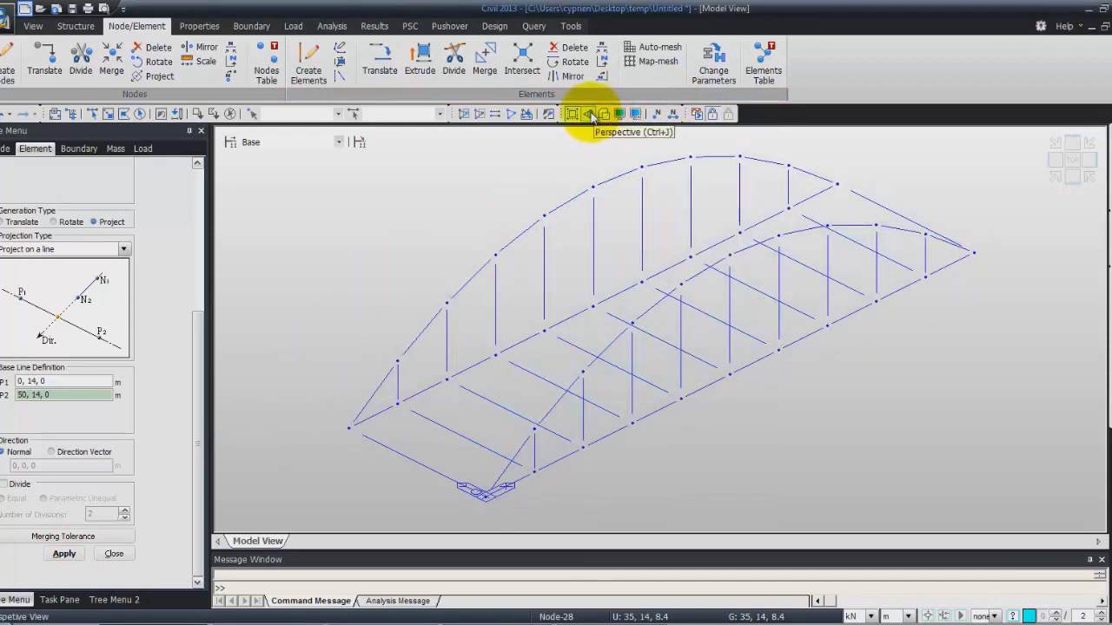
{"action": "left_click", "coordinate": [571, 115]}
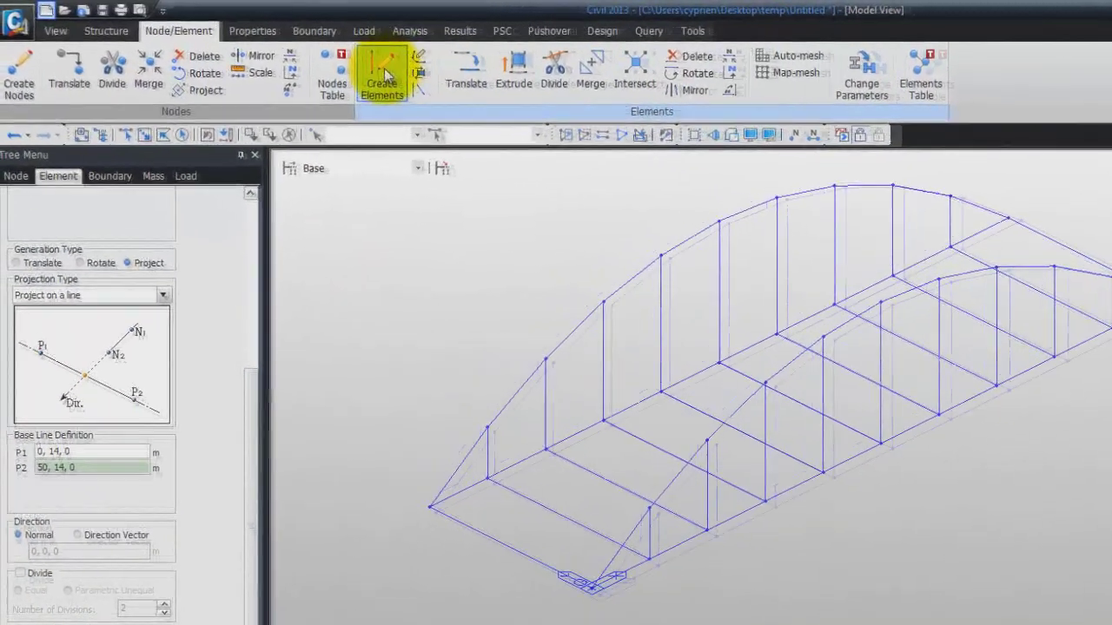
Step: Start Create Elements, select the newly created cross beams, activate only them and display the element numbers
{"action": "left_click", "coordinate": [310, 62]}
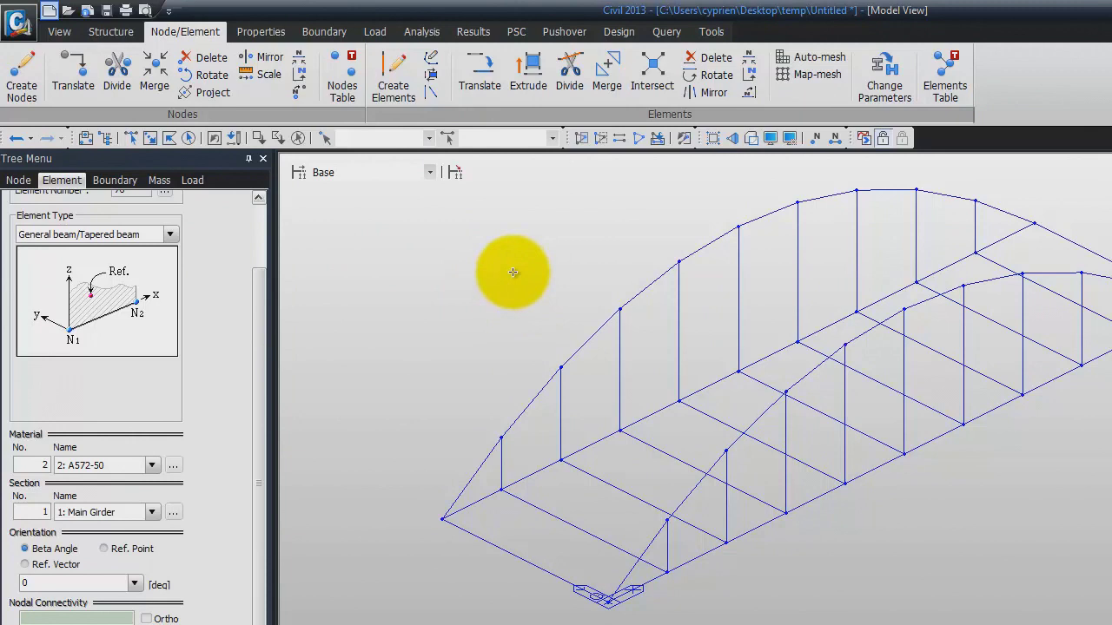
{"action": "left_click", "coordinate": [237, 138]}
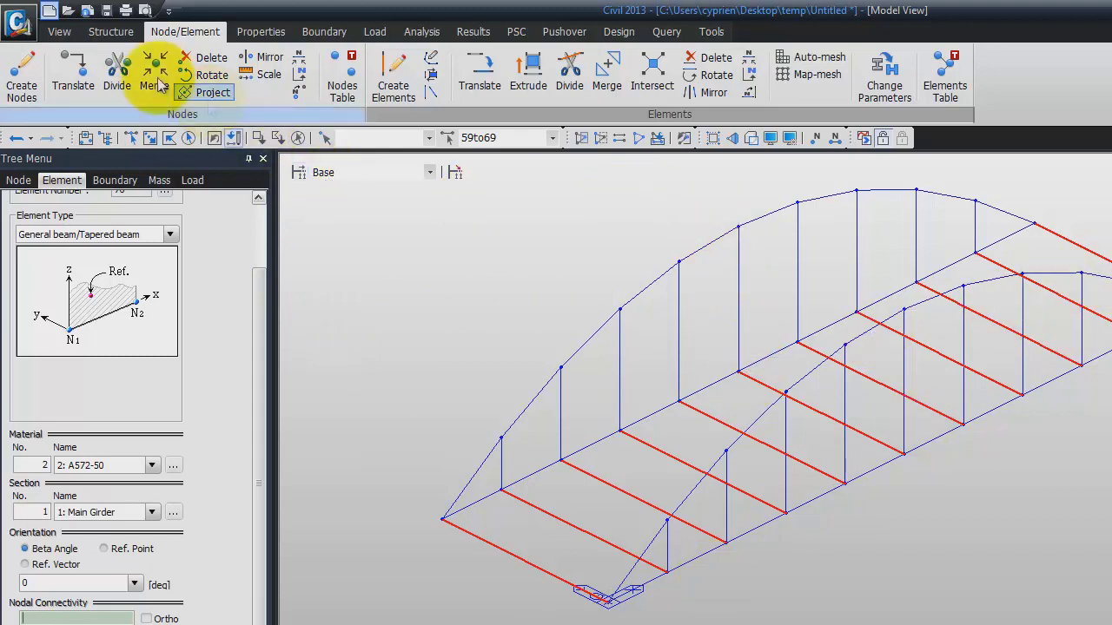
{"action": "left_click", "coordinate": [59, 32]}
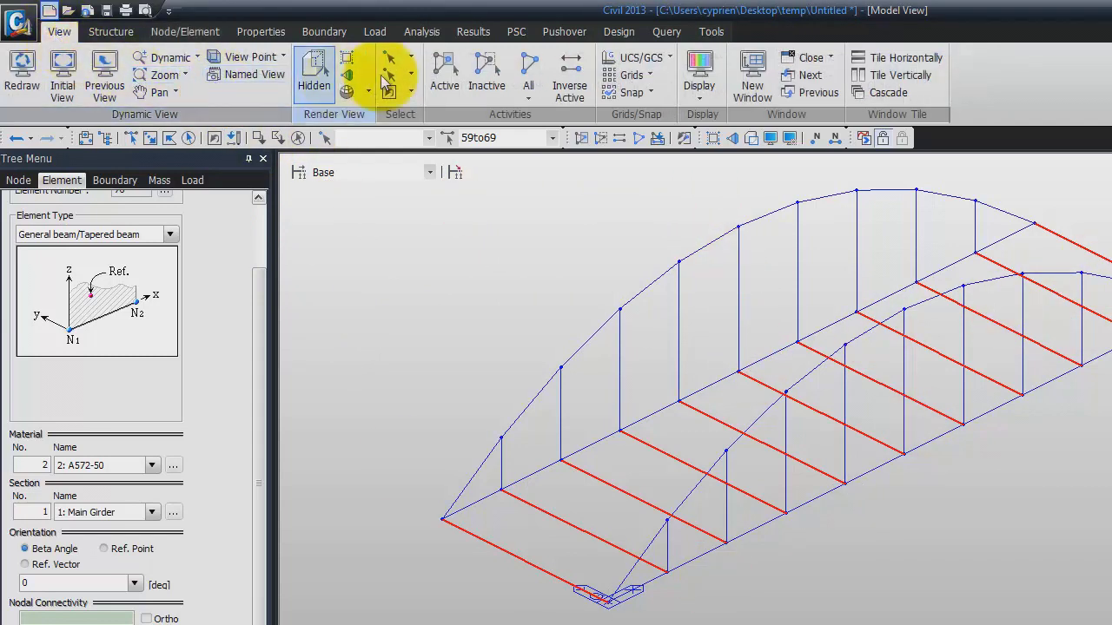
{"action": "left_click", "coordinate": [445, 75]}
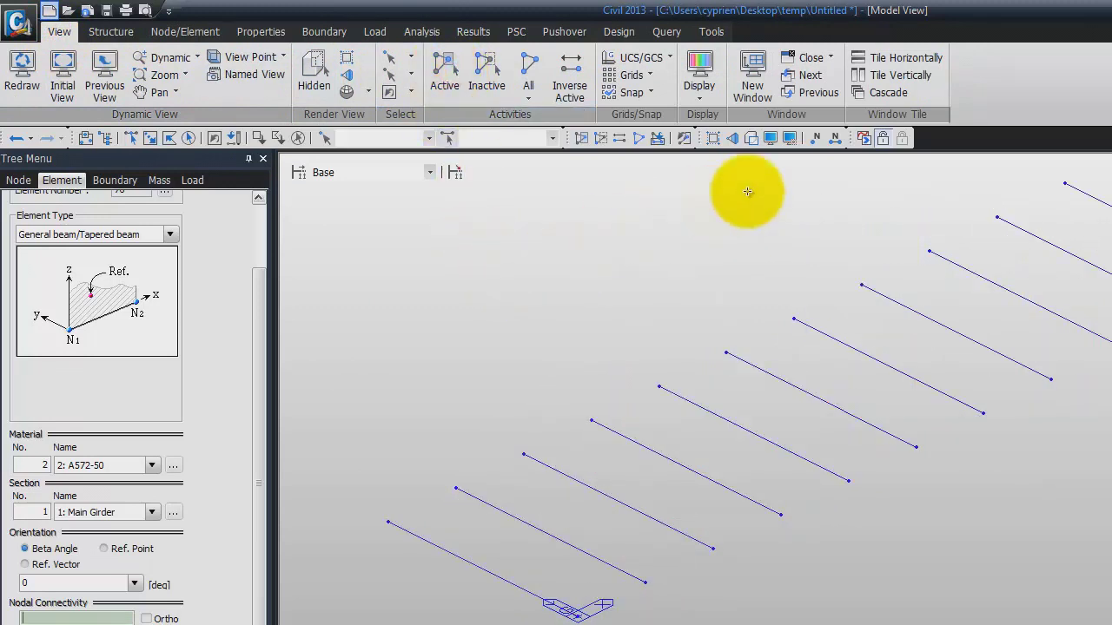
{"action": "left_click", "coordinate": [834, 139]}
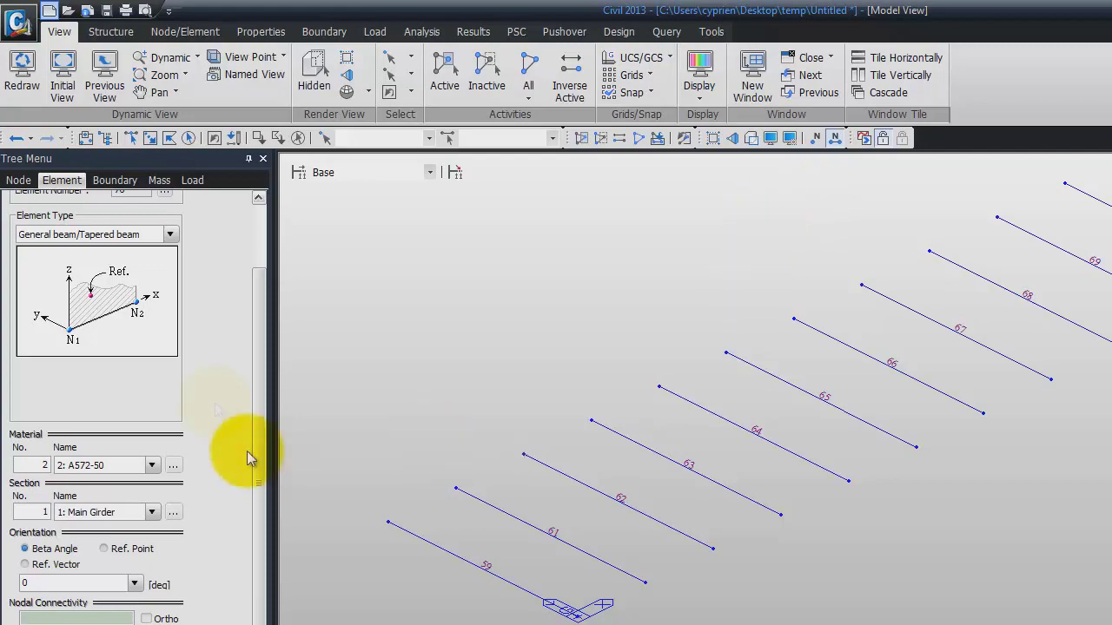
Step: Create A36 elements with section Bracing & Stringer: a stringer joining all cross-beam midpoints and two diagonals from the 5, 7, 0 node to the first cross beam's ends
{"action": "left_click_drag", "start_coordinate": [257, 349], "coordinate": [223, 359]}
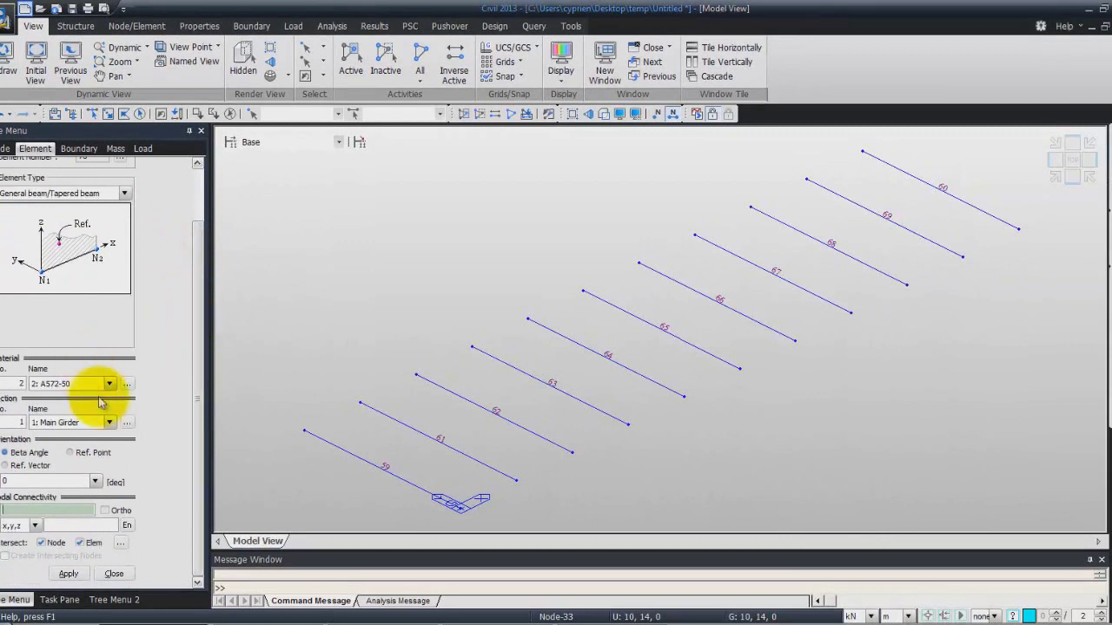
{"action": "left_click", "coordinate": [110, 383]}
{"action": "left_click", "coordinate": [97, 397]}
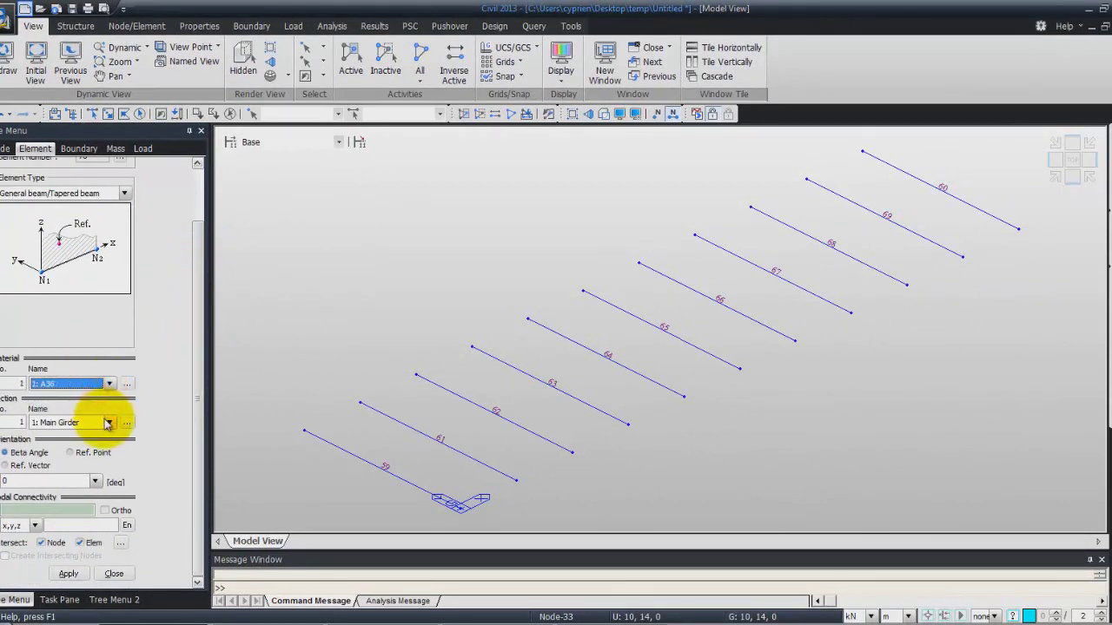
{"action": "left_click", "coordinate": [111, 423]}
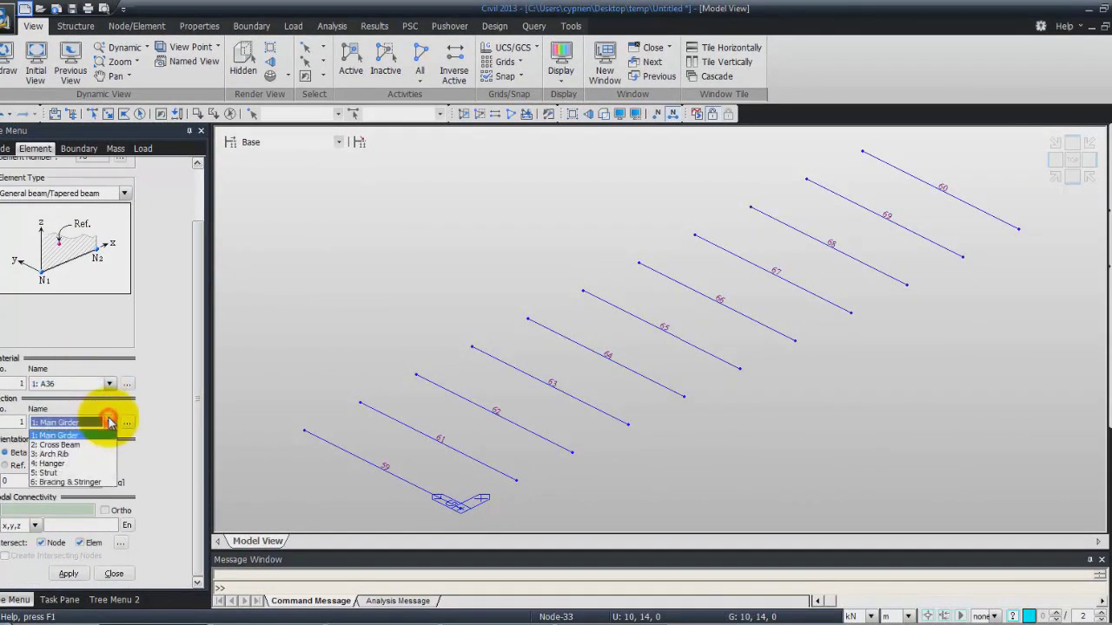
{"action": "left_click", "coordinate": [99, 483]}
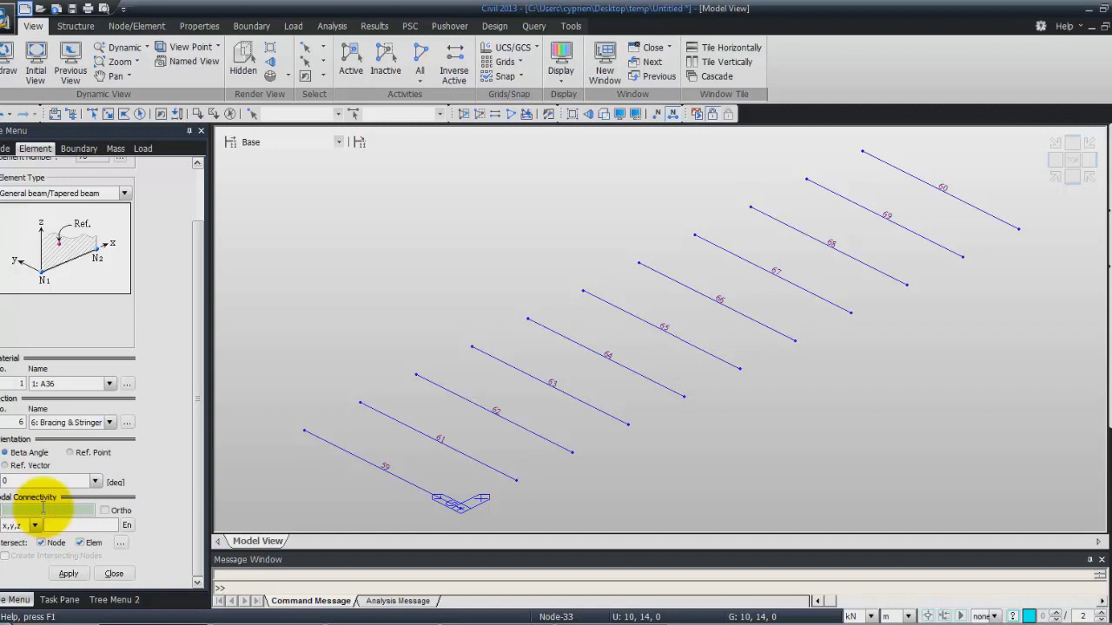
{"action": "left_click", "coordinate": [385, 467]}
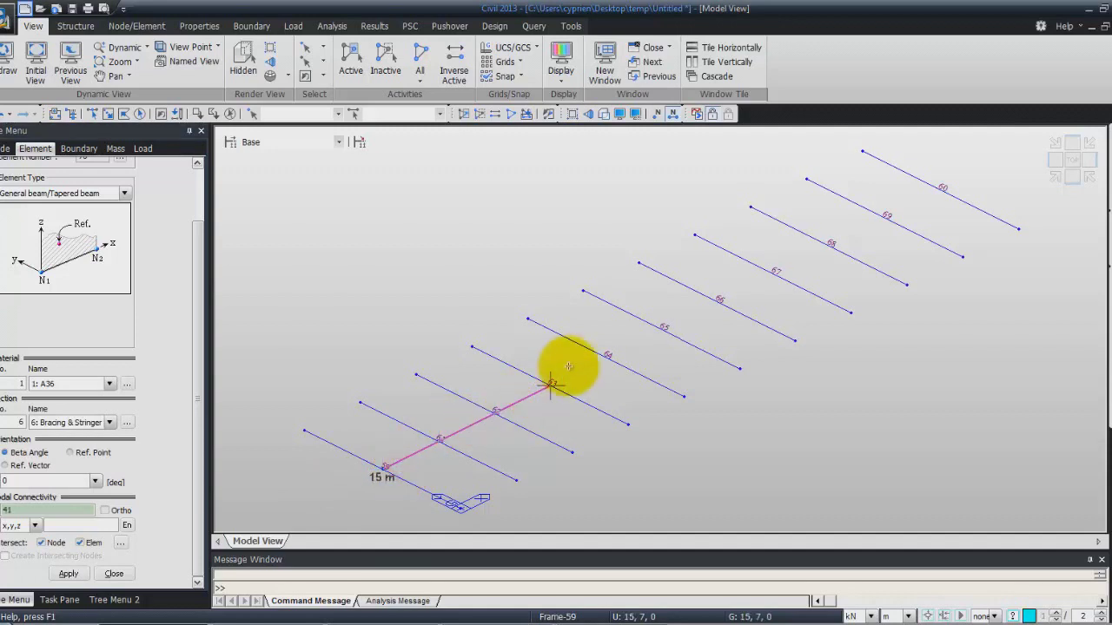
{"action": "left_click", "coordinate": [943, 190]}
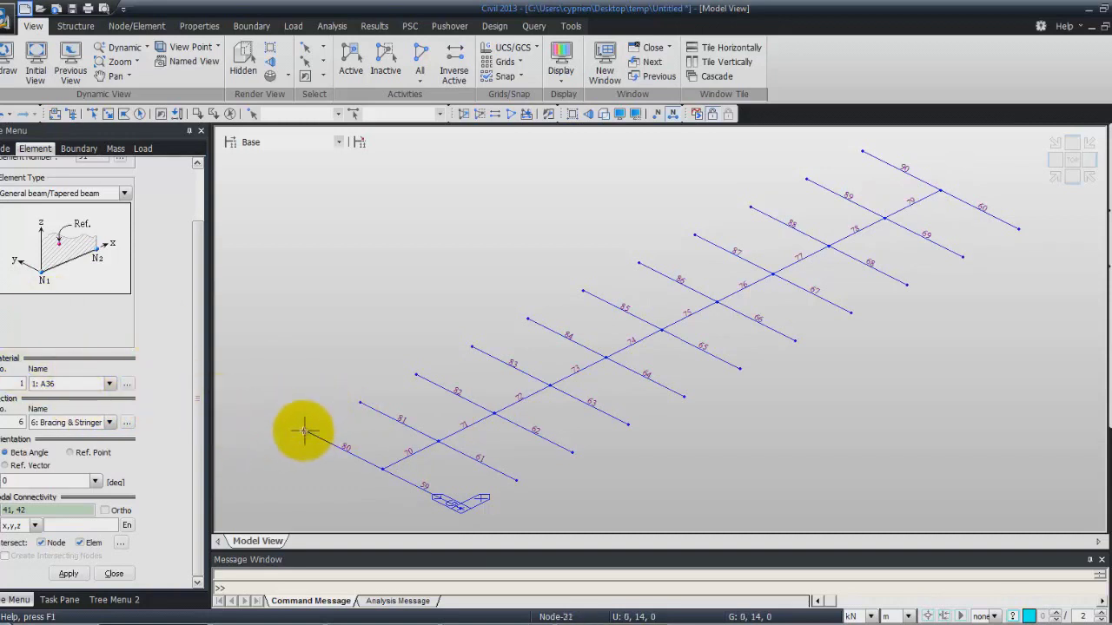
{"action": "left_click", "coordinate": [438, 441]}
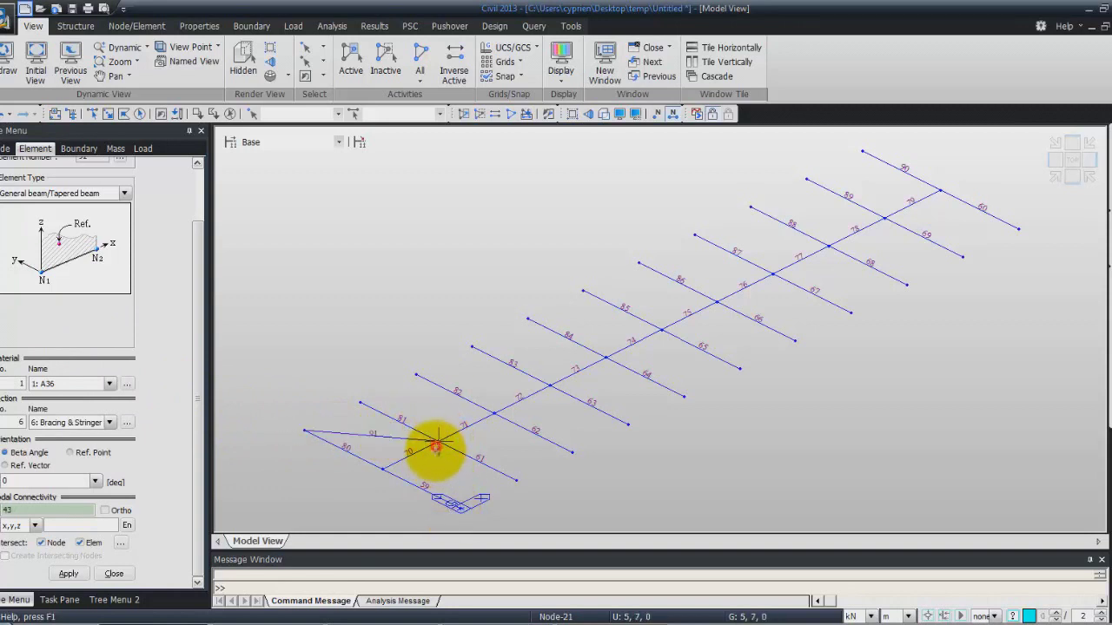
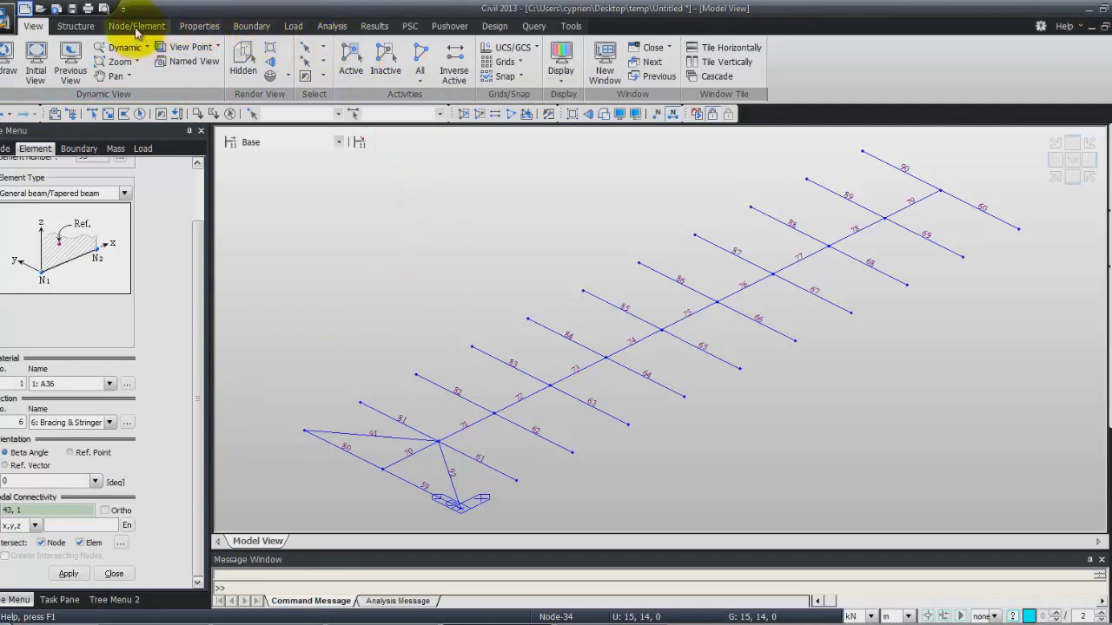
Step: Copy the two first-bay bracing diagonals 4 times by an equal distance of 5, 0, 0 m
{"action": "left_click", "coordinate": [136, 26]}
{"action": "left_click", "coordinate": [373, 62]}
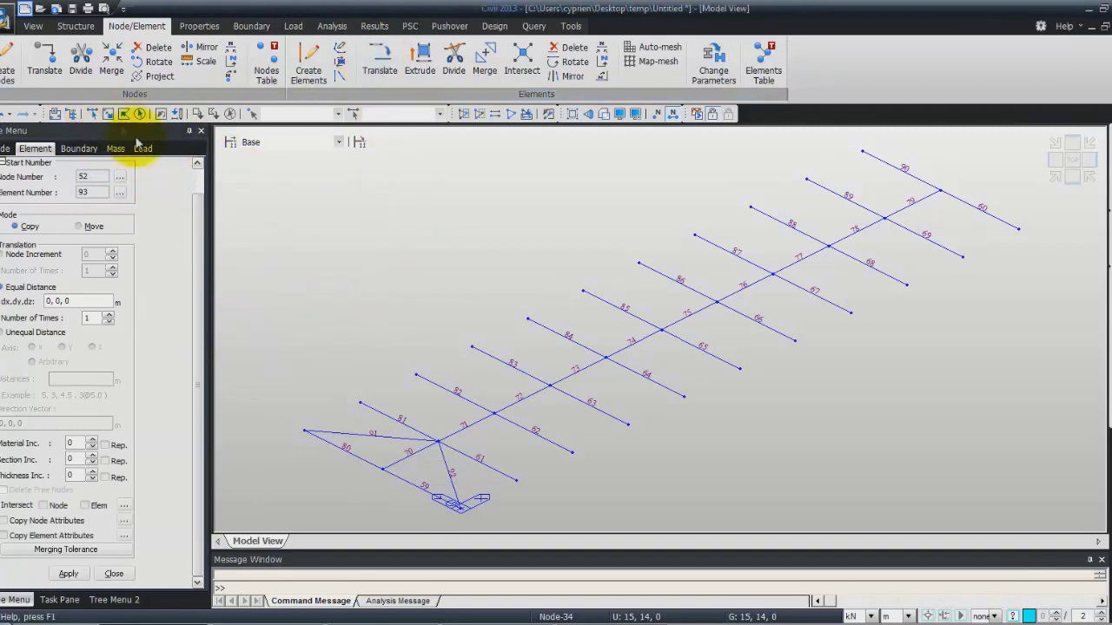
{"action": "left_click", "coordinate": [91, 114]}
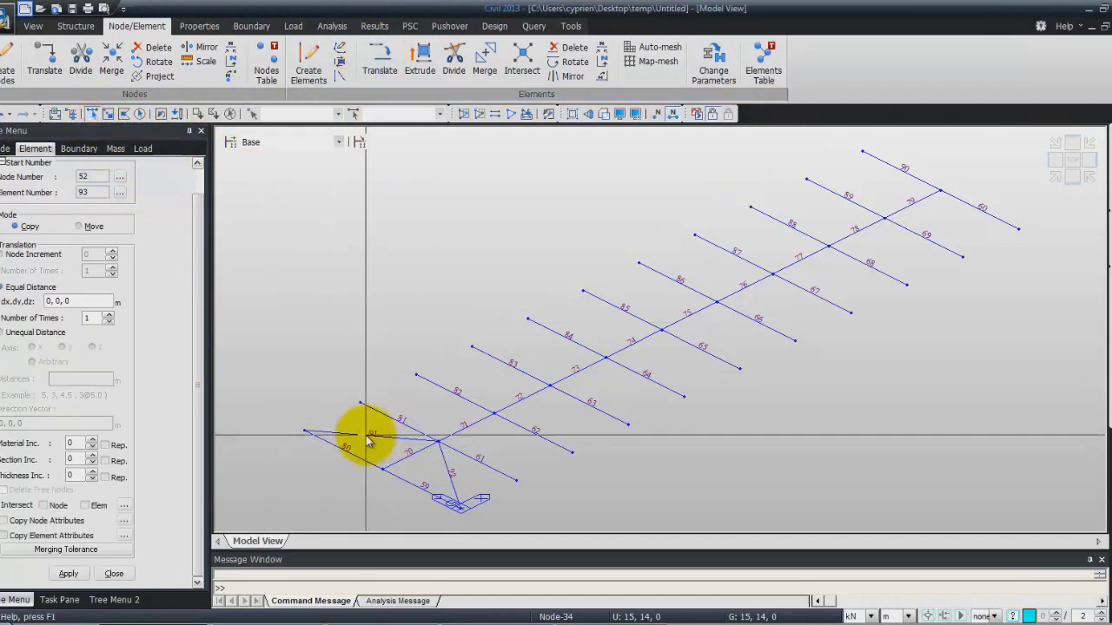
{"action": "left_click", "coordinate": [369, 436]}
{"action": "left_click", "coordinate": [469, 460]}
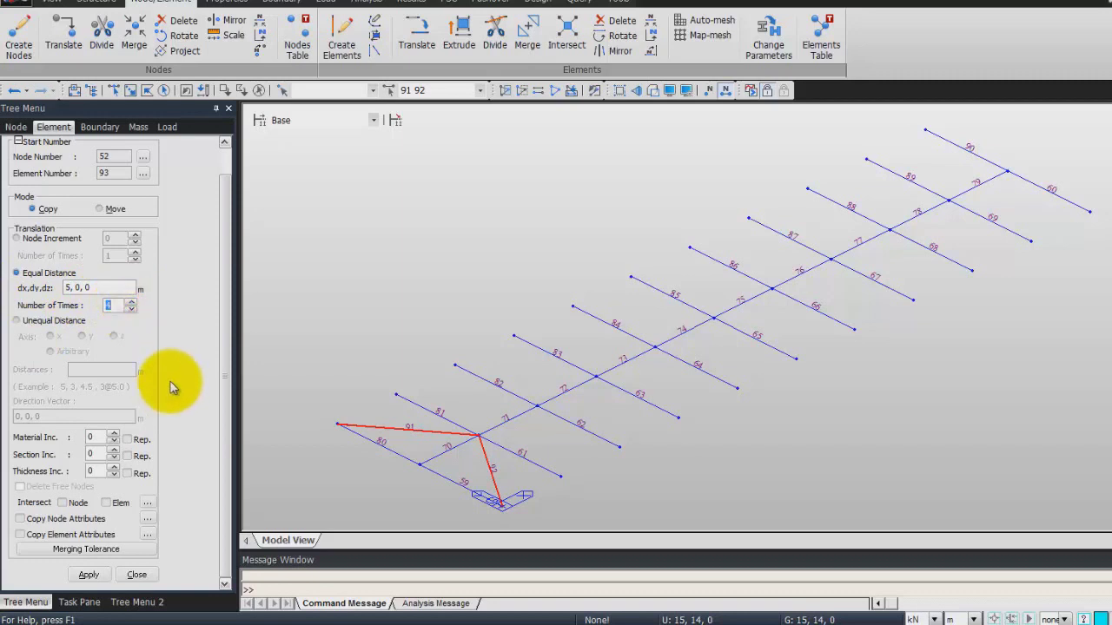
{"action": "left_click", "coordinate": [89, 575]}
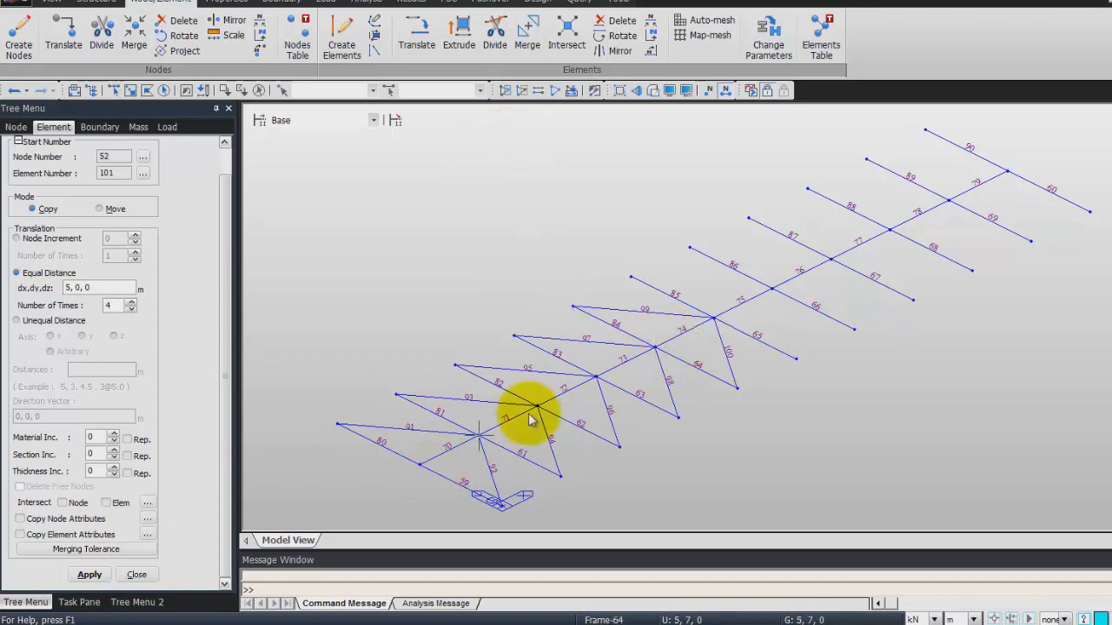
Step: Mirror a copy of all the bracing diagonals about the y-z plane at x = 25 m
{"action": "left_click", "coordinate": [618, 52]}
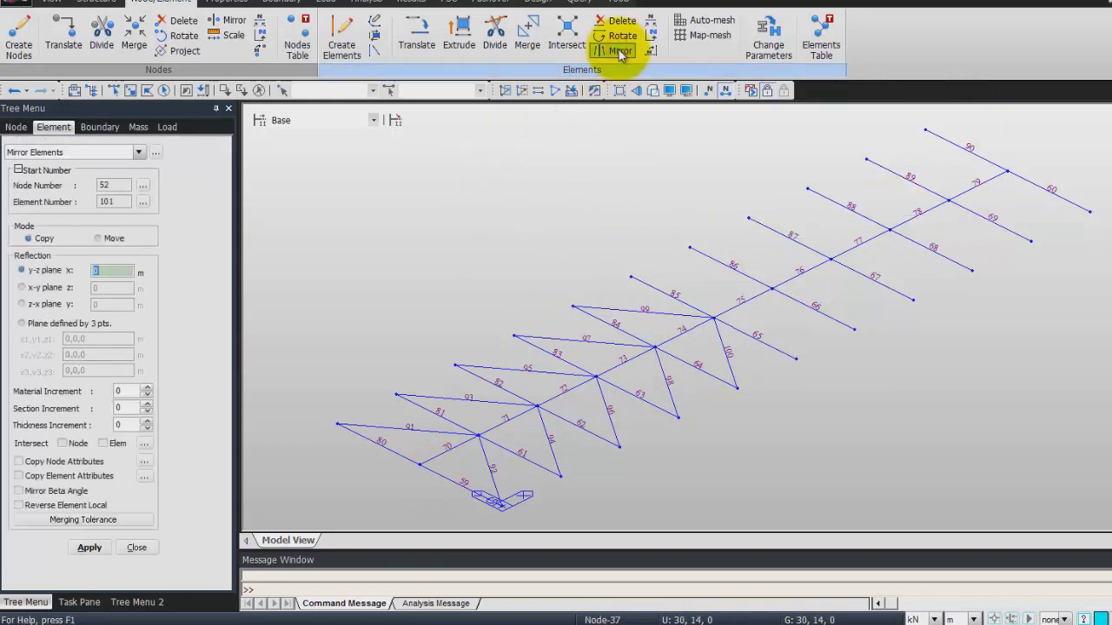
{"action": "type", "text": "30"}
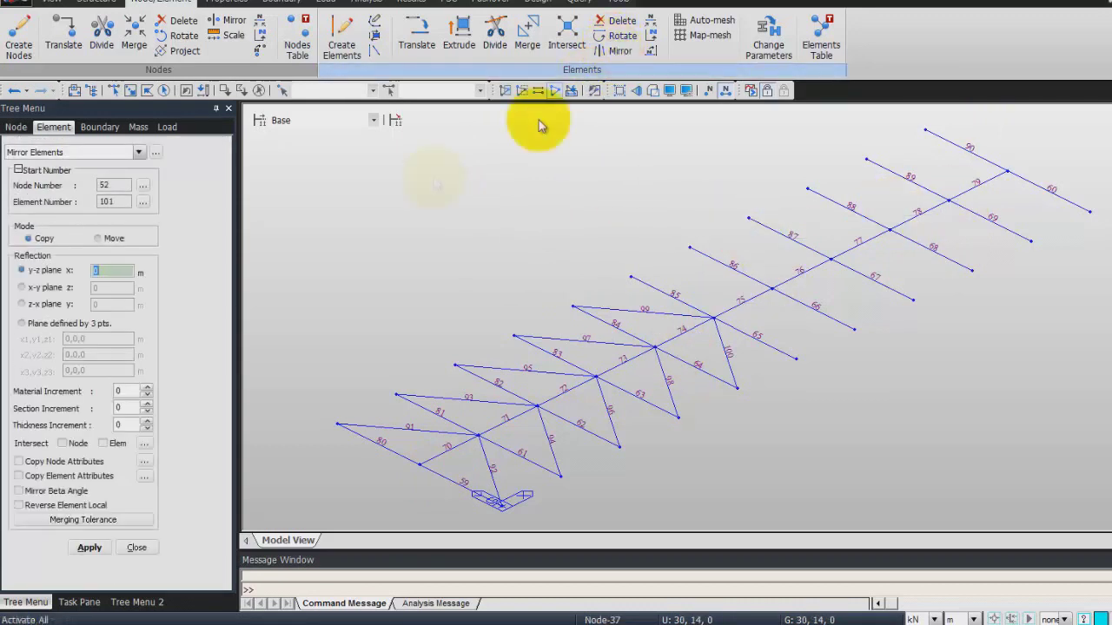
{"action": "left_click", "coordinate": [205, 90]}
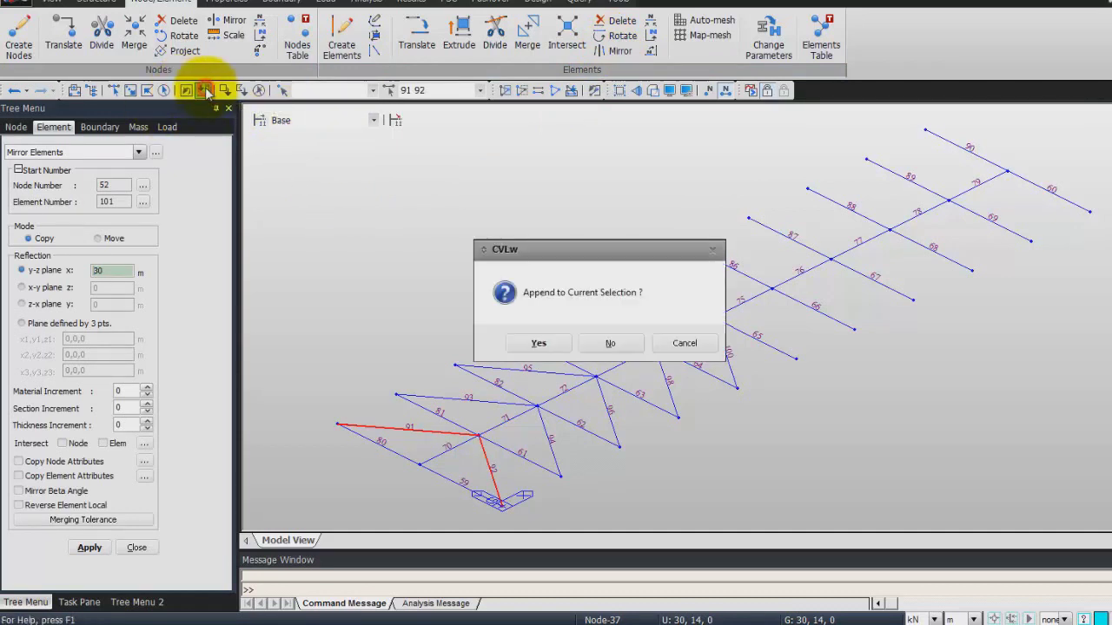
{"action": "left_click", "coordinate": [539, 347]}
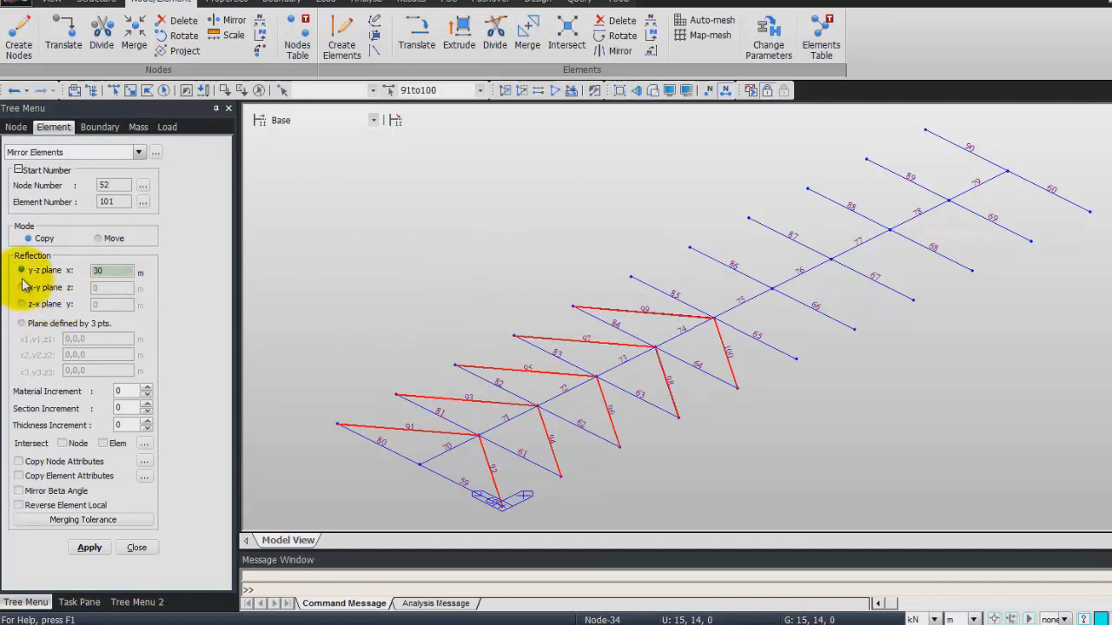
{"action": "left_click", "coordinate": [126, 269]}
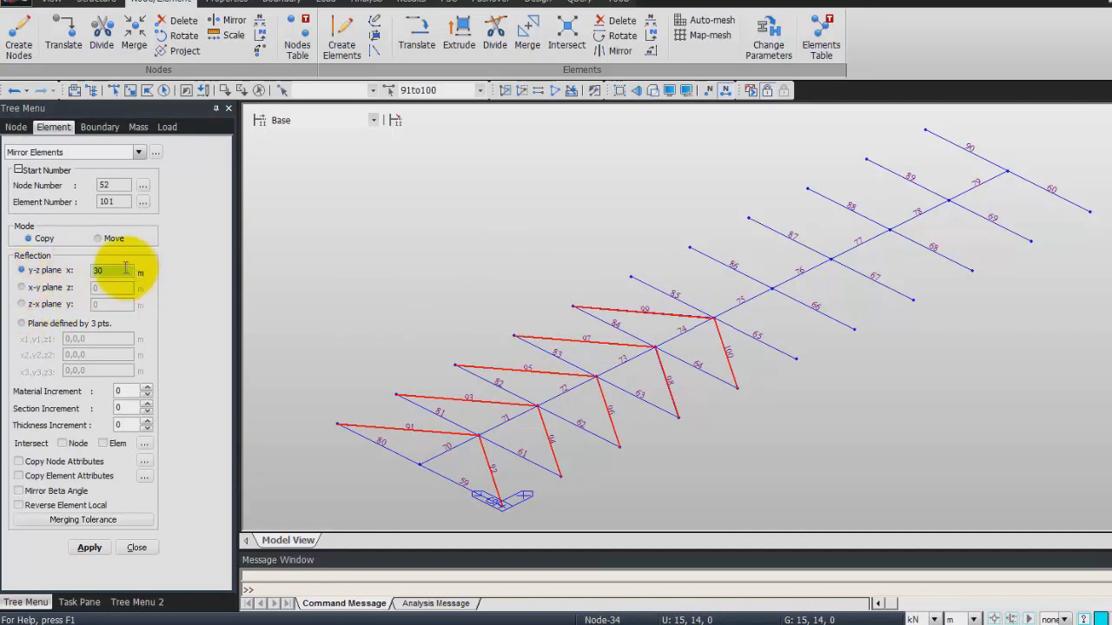
{"action": "left_click_drag", "start_coordinate": [121, 272], "coordinate": [93, 274]}
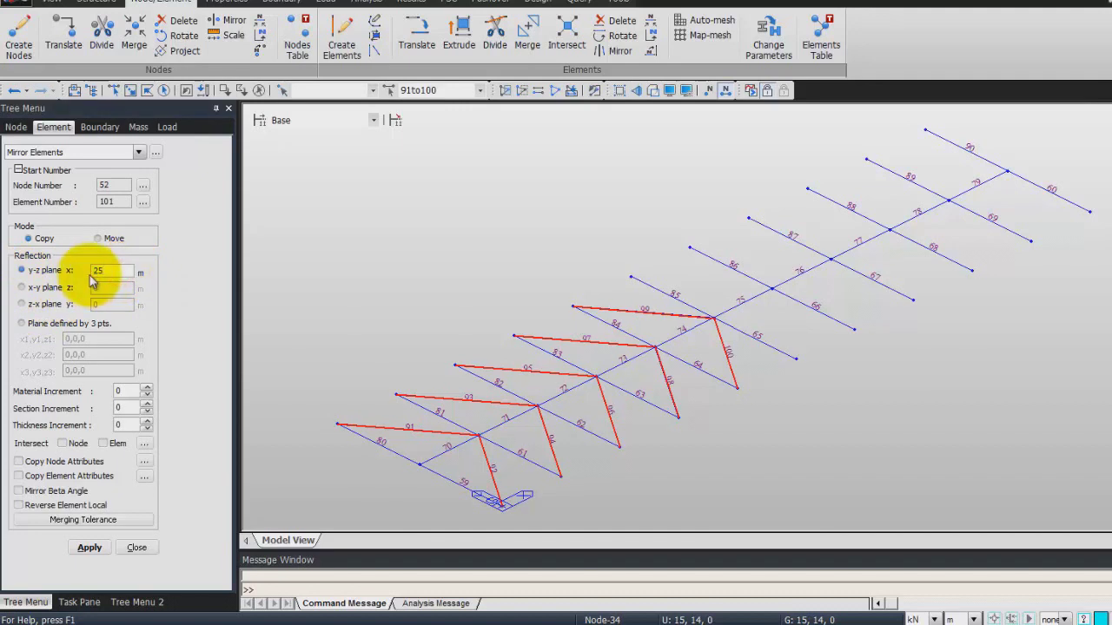
{"action": "type", "text": "25"}
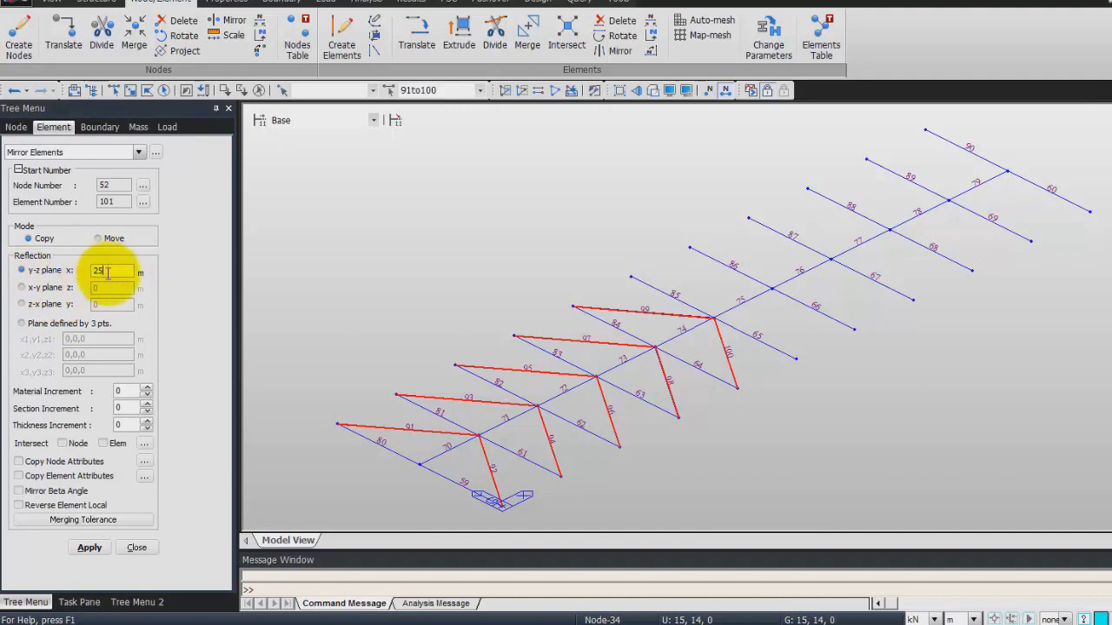
{"action": "left_click", "coordinate": [94, 548]}
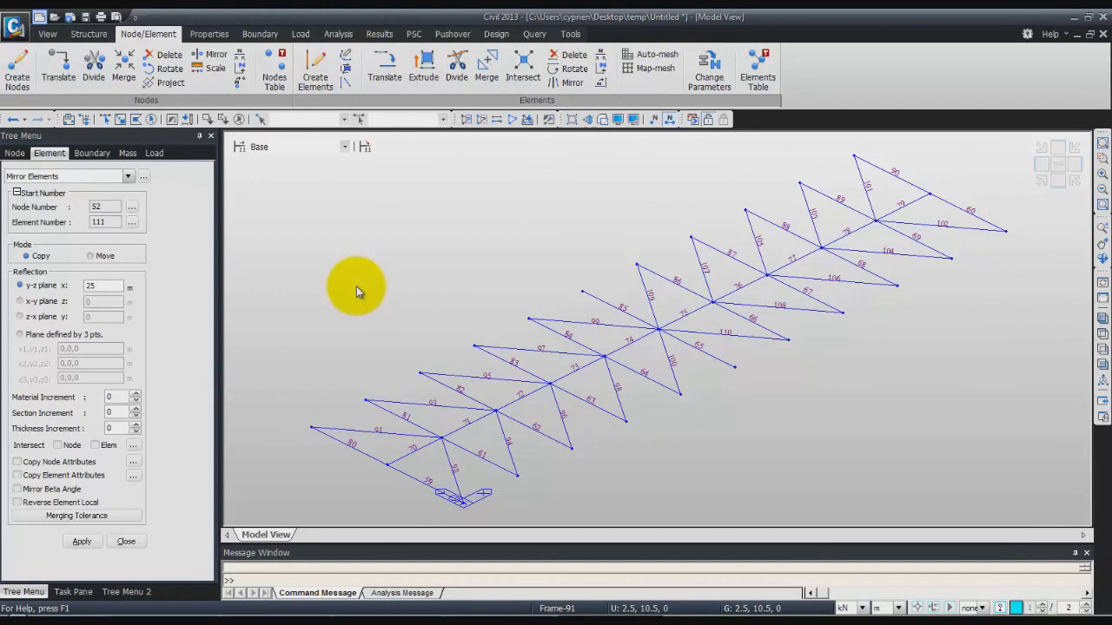
Step: Invert the active elements to display only the two arches with their hangers and main girders
{"action": "left_click", "coordinate": [48, 34]}
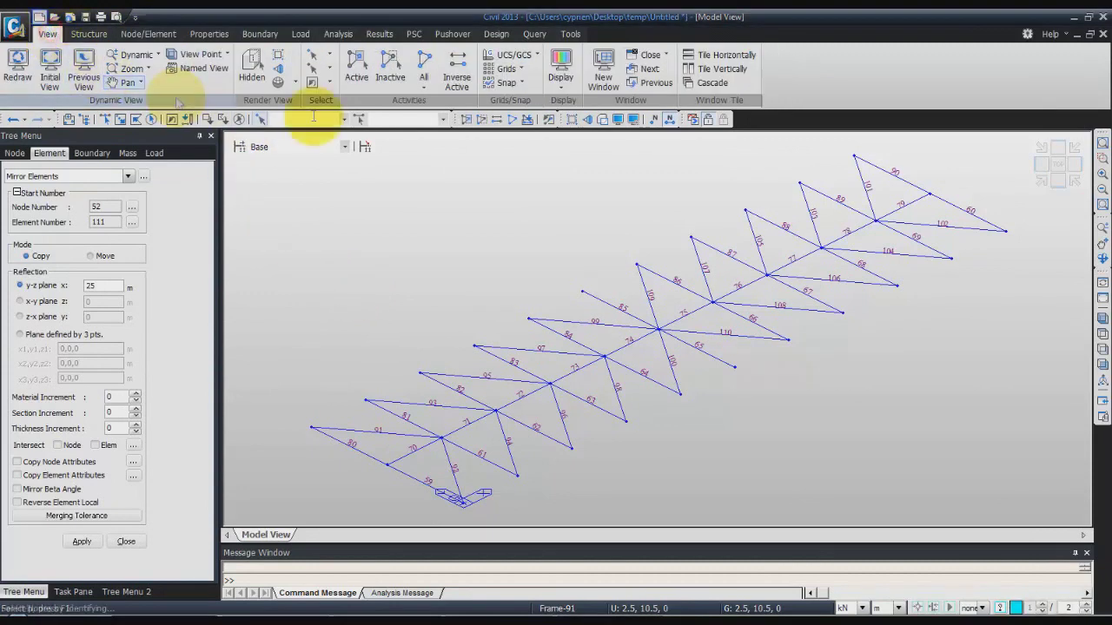
{"action": "left_click", "coordinate": [454, 69]}
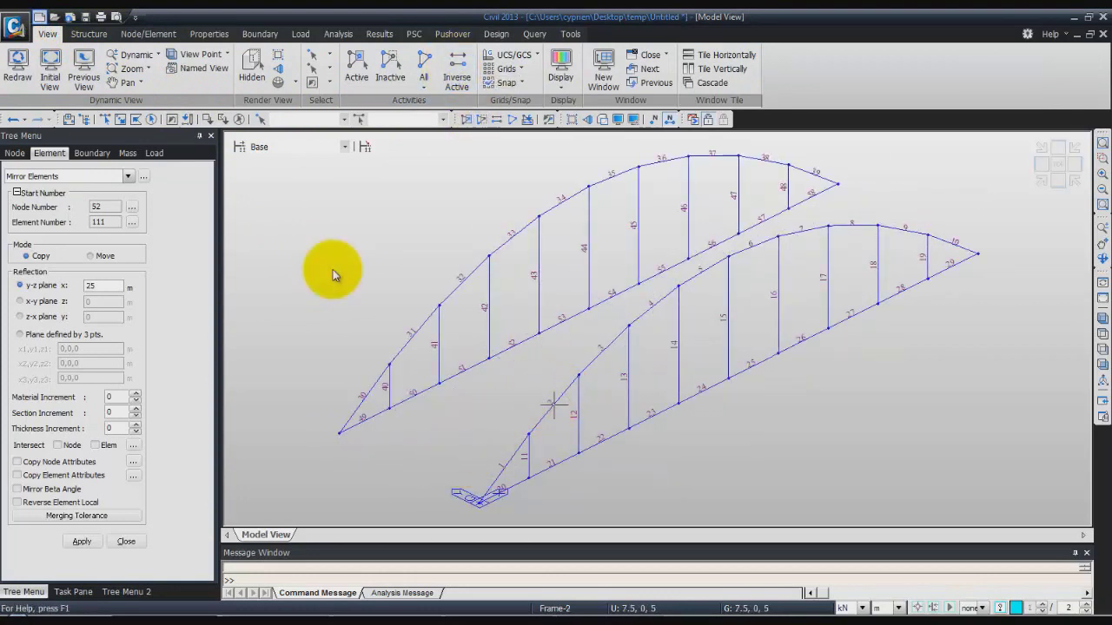
{"action": "mouse_move", "coordinate": [552, 404]}
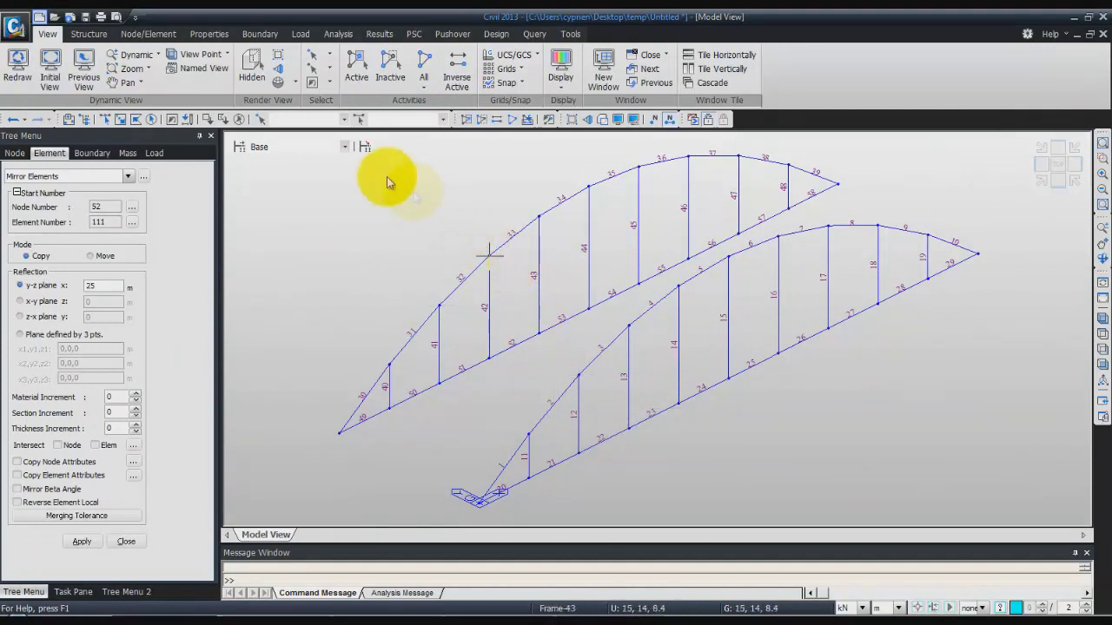
Step: Create five A36 elements with section Strut, joining opposite nodes of the two arches from x = 15 m to x = 35 m
{"action": "left_click", "coordinate": [168, 36]}
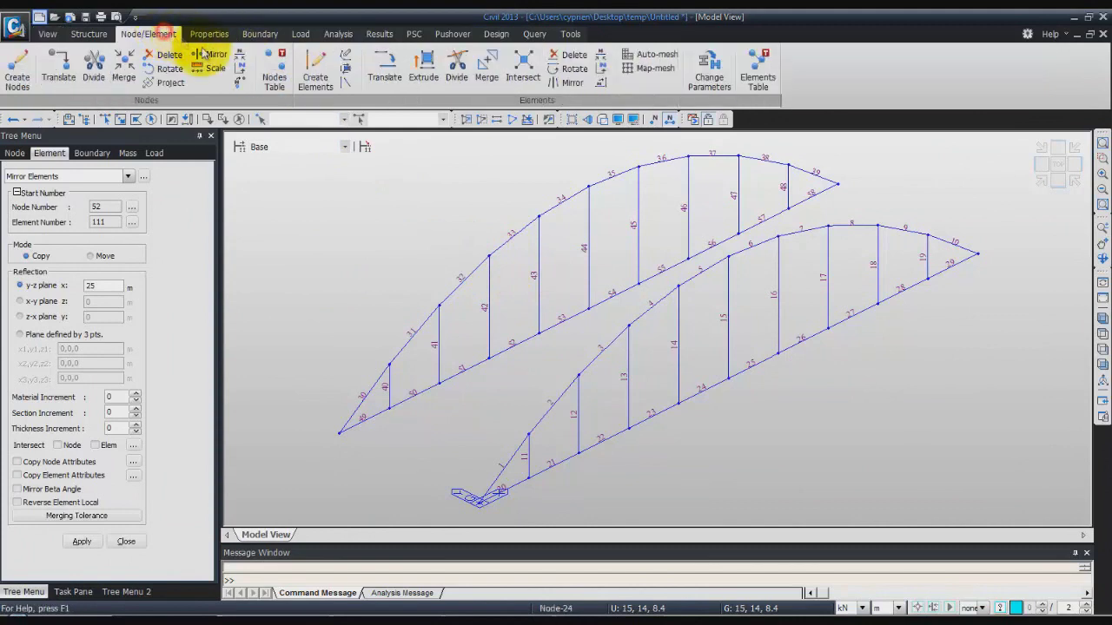
{"action": "left_click", "coordinate": [318, 70]}
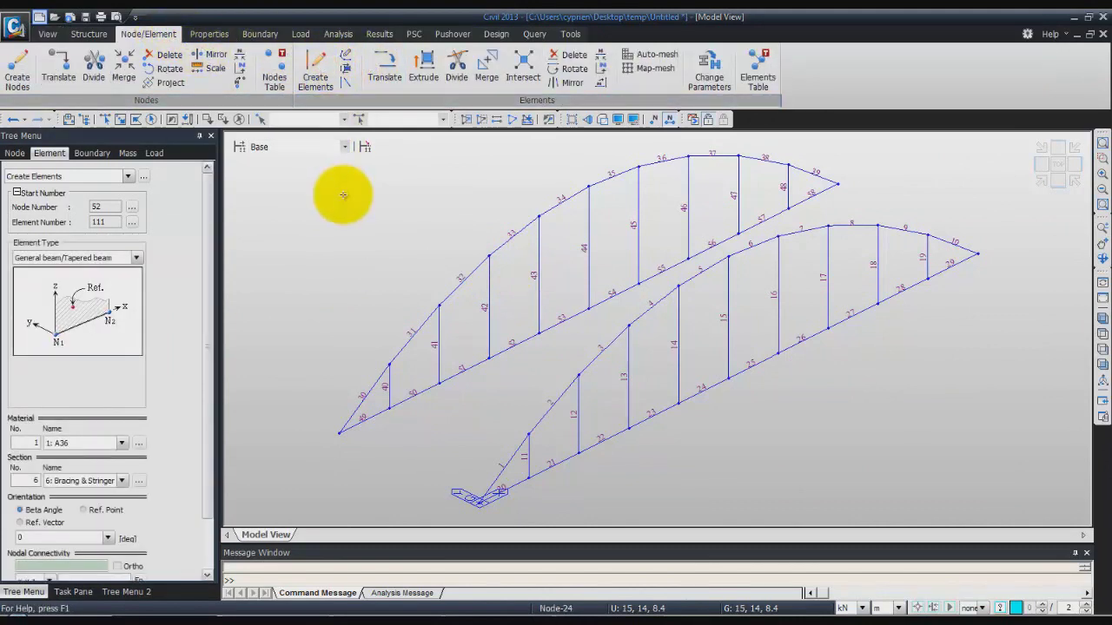
{"action": "left_click", "coordinate": [122, 480]}
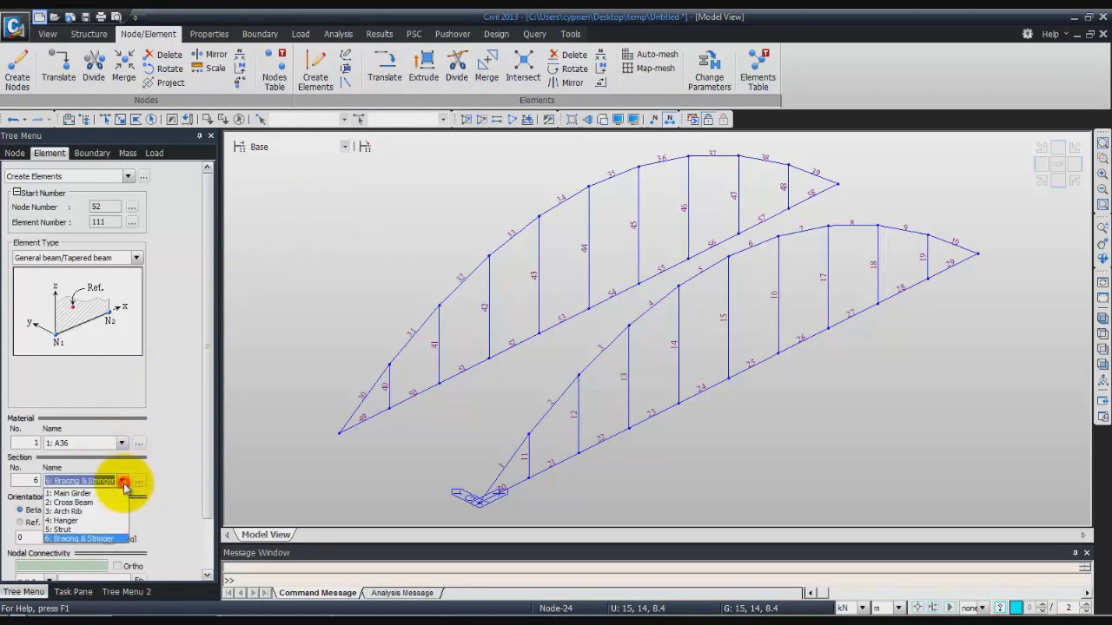
{"action": "left_click", "coordinate": [83, 531]}
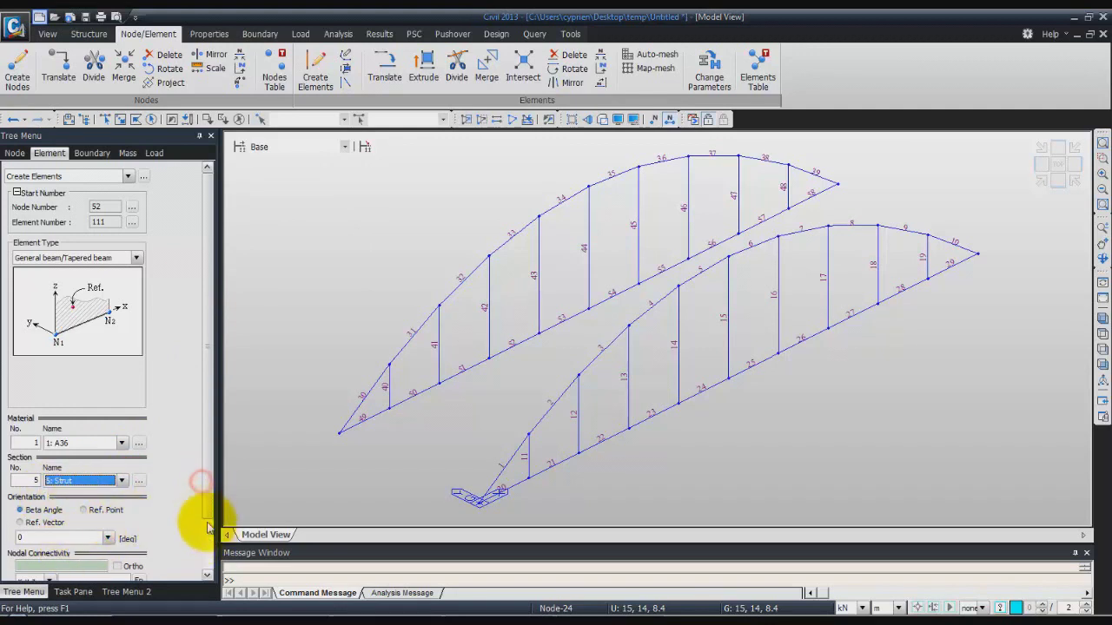
{"action": "scroll", "coordinate": [194, 522], "scroll_direction": "down", "scroll_amount": 2}
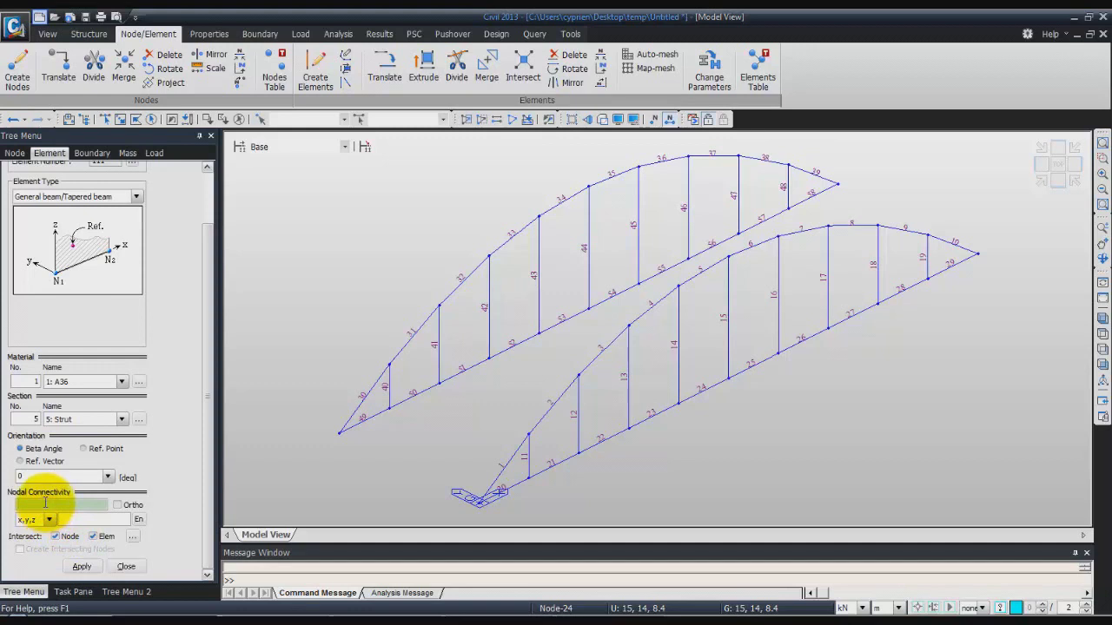
{"action": "left_click", "coordinate": [489, 256]}
{"action": "left_click", "coordinate": [630, 327]}
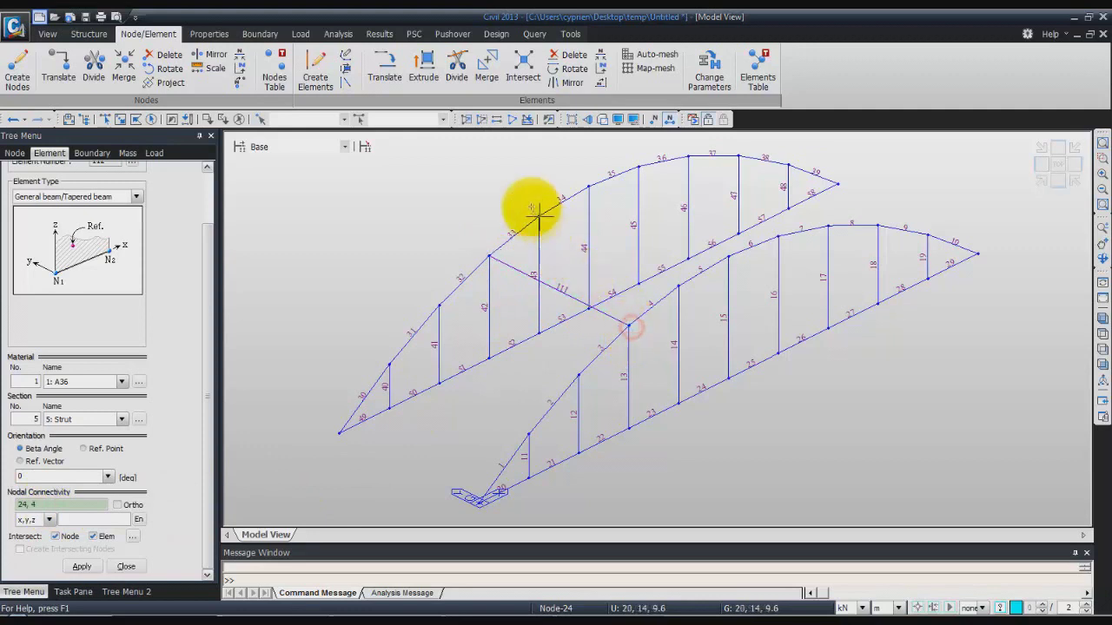
{"action": "left_click", "coordinate": [539, 215]}
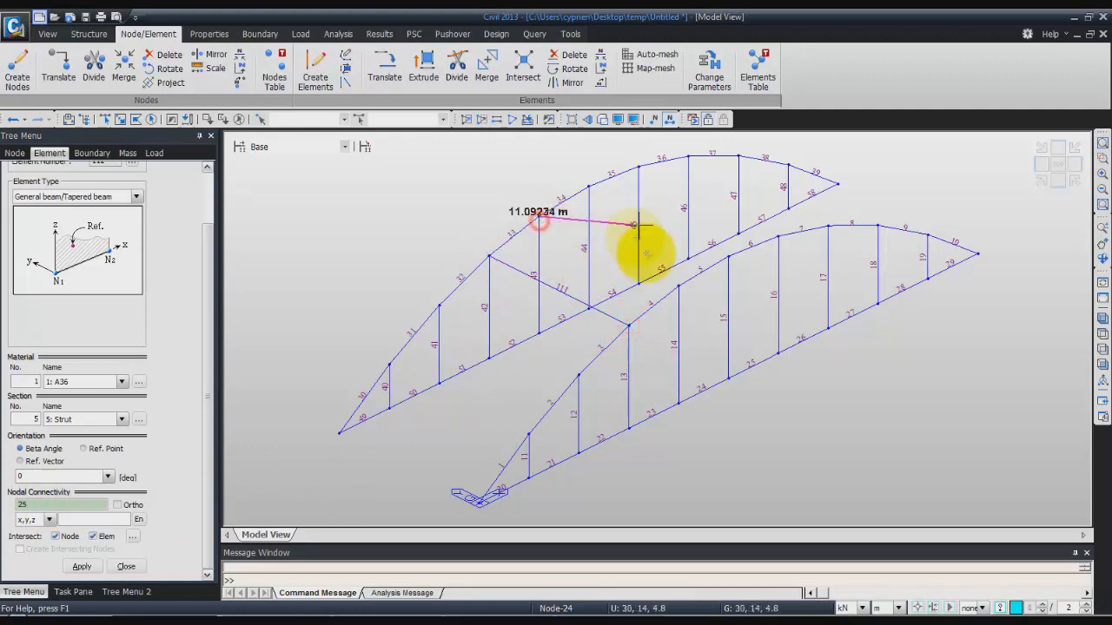
{"action": "left_click", "coordinate": [677, 288]}
{"action": "left_click", "coordinate": [639, 165]}
{"action": "left_click", "coordinate": [728, 255]}
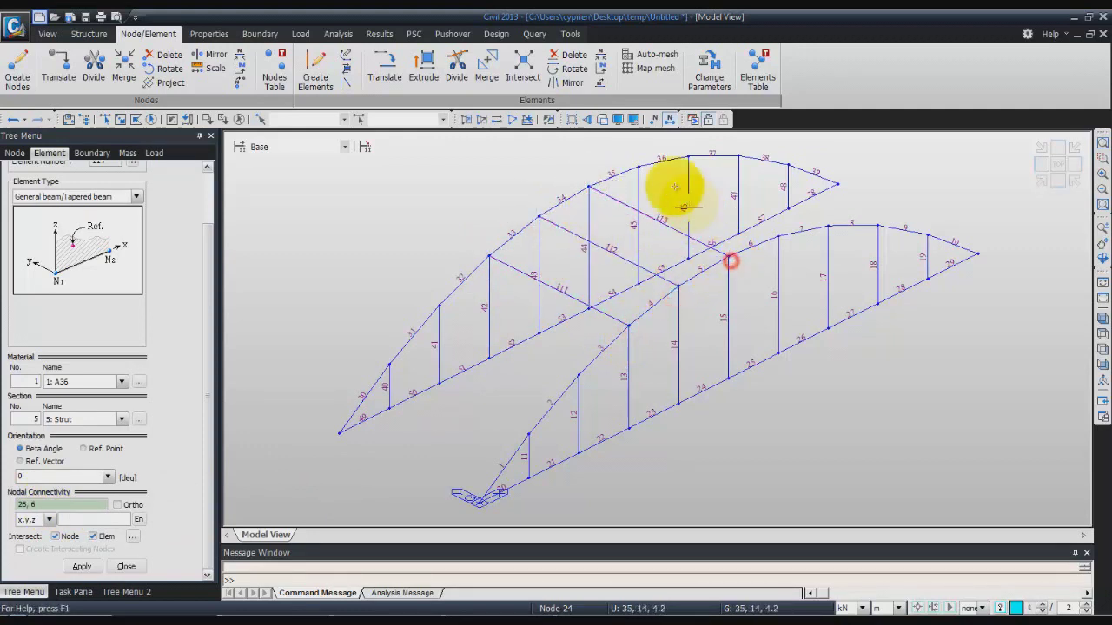
{"action": "left_click", "coordinate": [689, 156]}
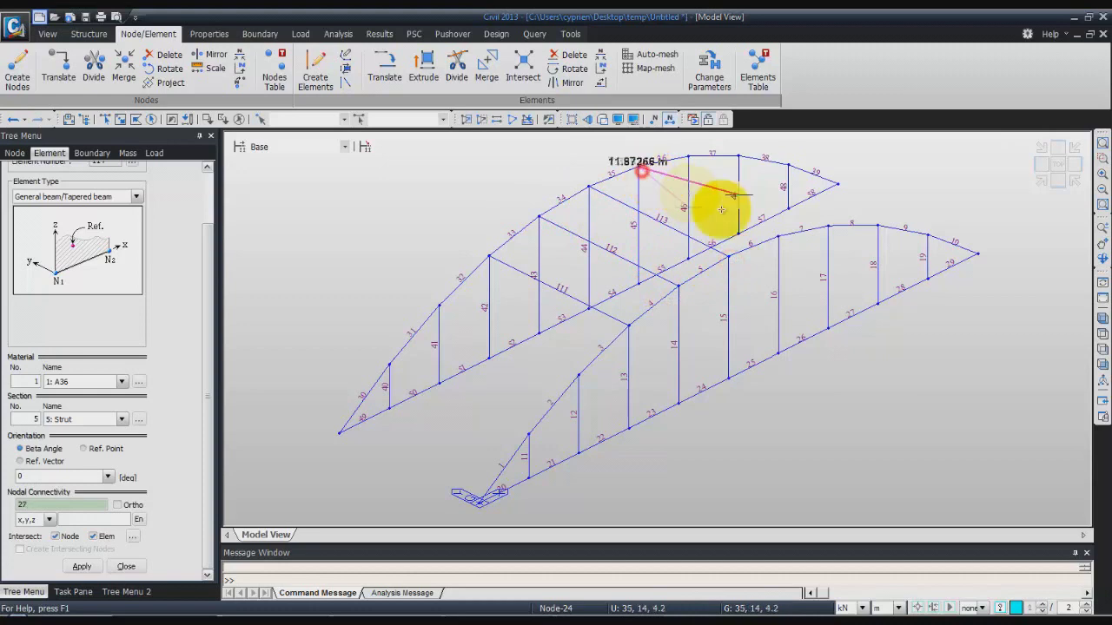
{"action": "left_click", "coordinate": [775, 236]}
{"action": "left_click", "coordinate": [690, 158]}
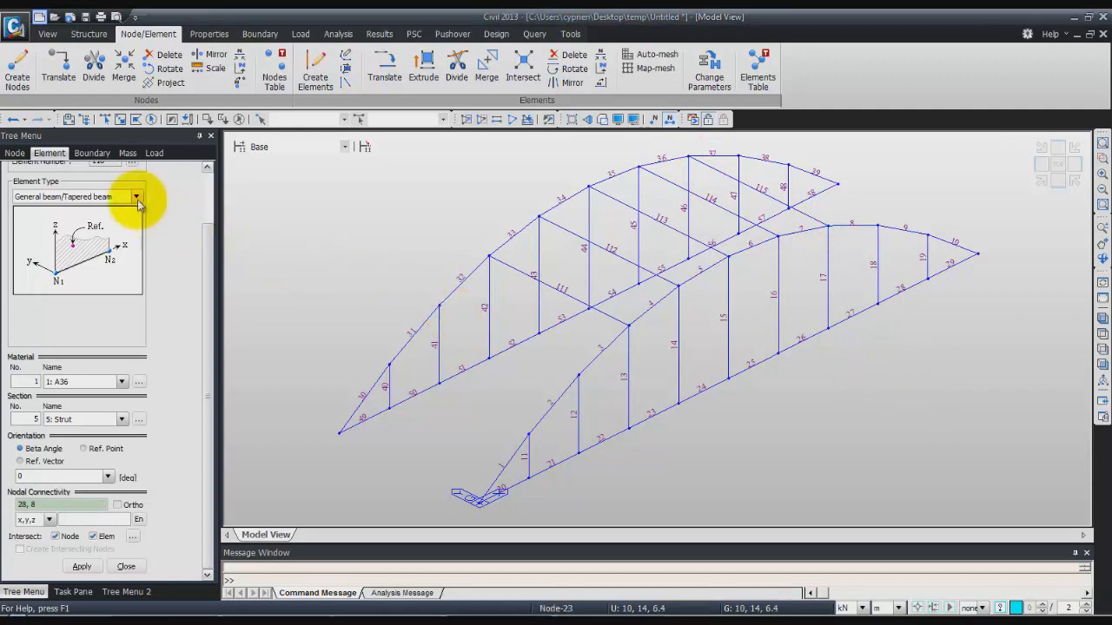
Step: Select the five arch struts and activate only them in the model view
{"action": "left_click", "coordinate": [105, 119]}
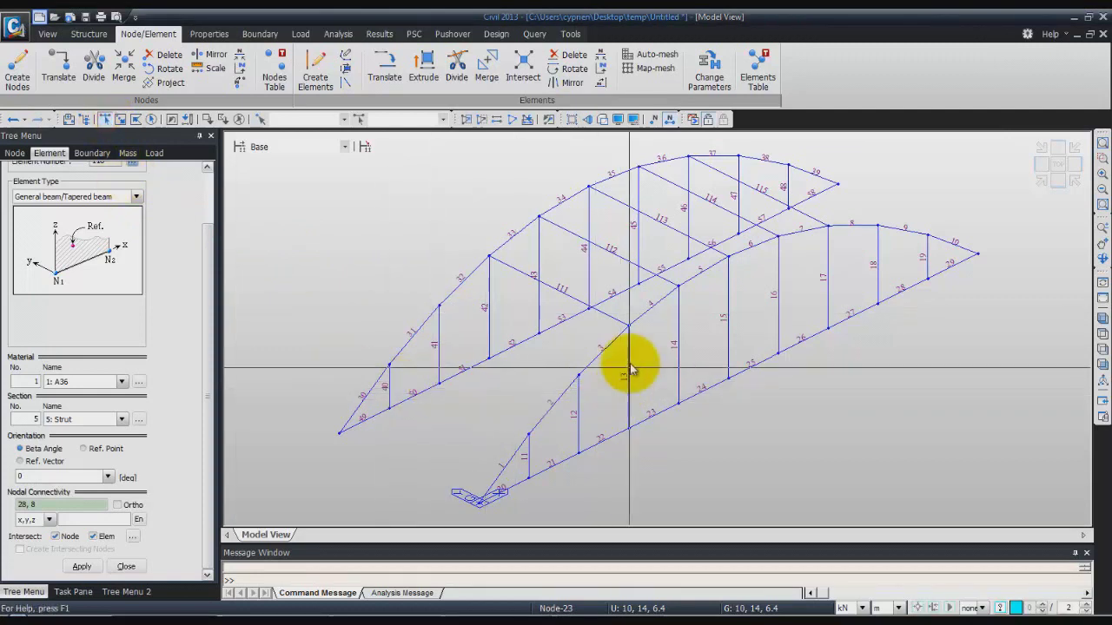
{"action": "left_click", "coordinate": [615, 318]}
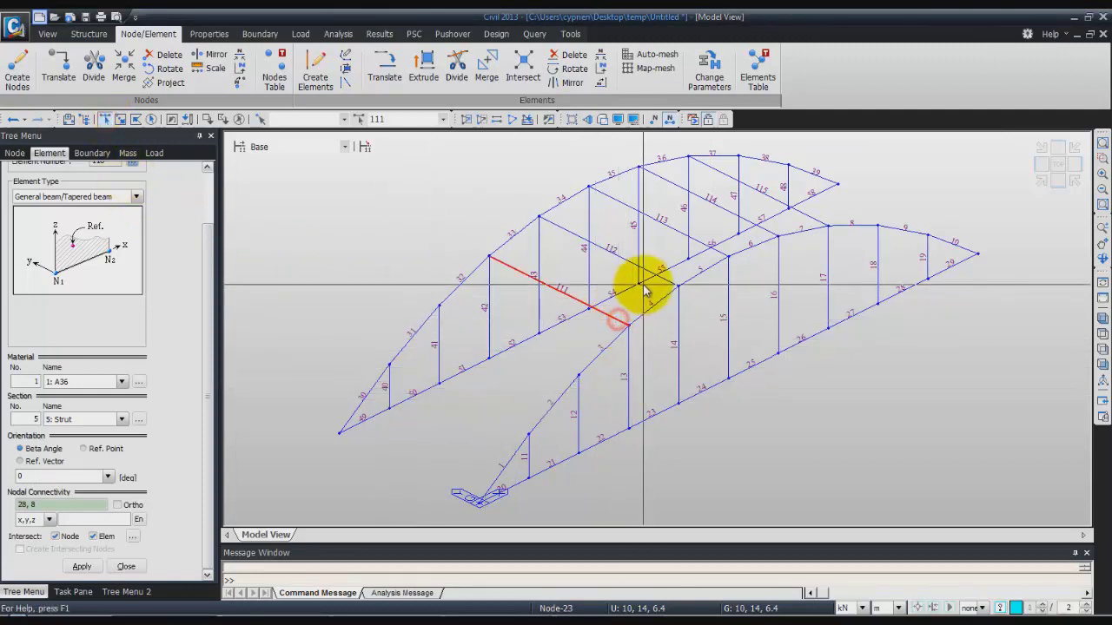
{"action": "left_click", "coordinate": [664, 282]}
{"action": "left_click", "coordinate": [734, 250]}
{"action": "left_click", "coordinate": [763, 229]}
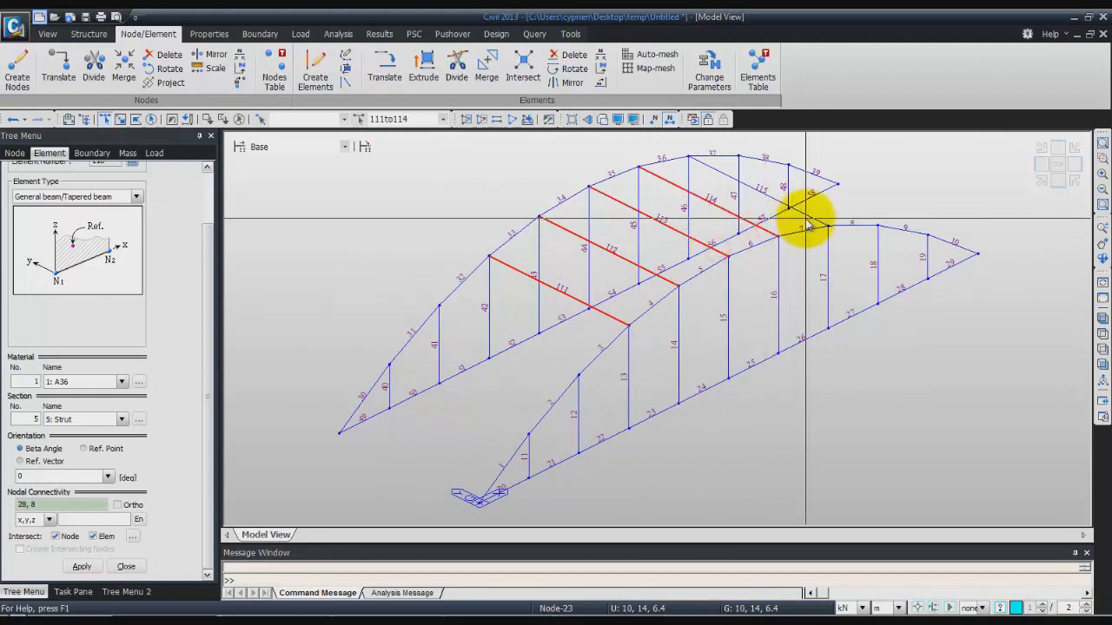
{"action": "left_click", "coordinate": [812, 219]}
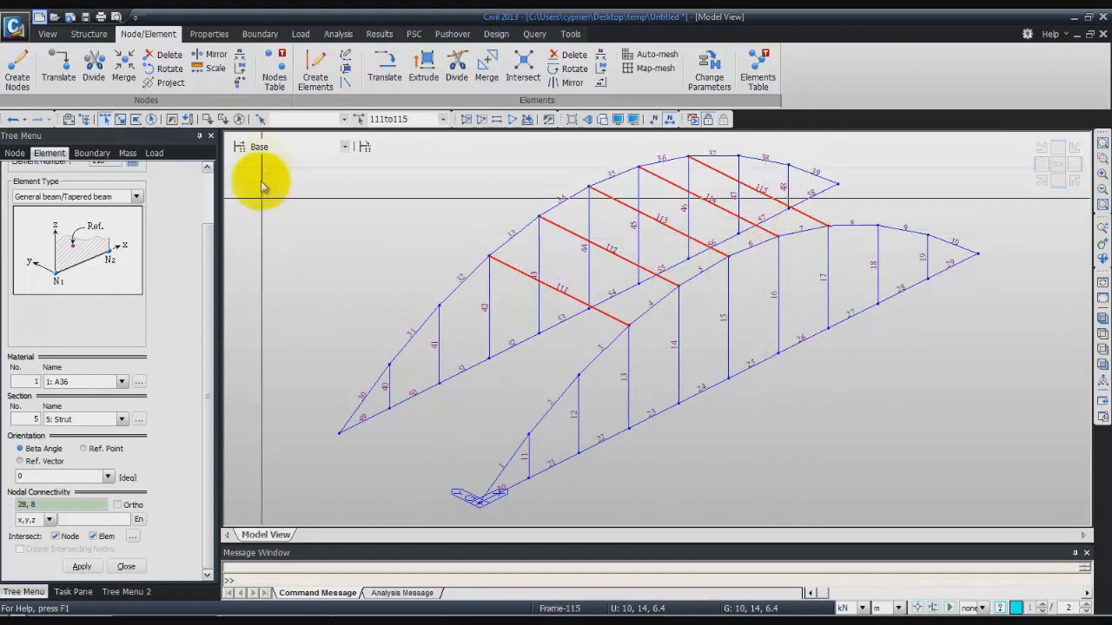
{"action": "left_click", "coordinate": [45, 33]}
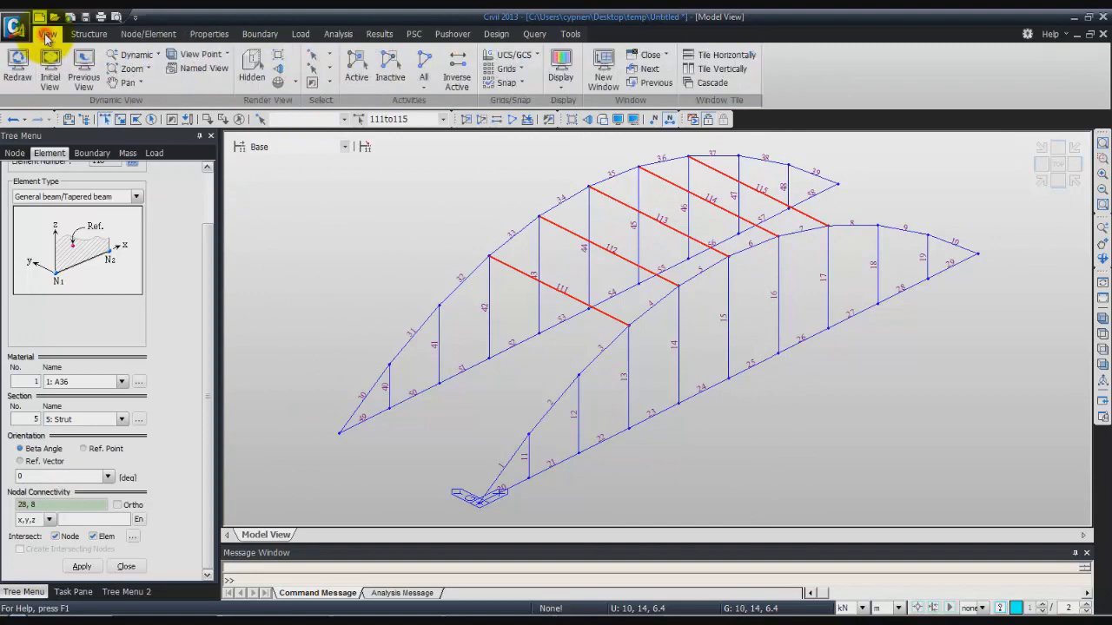
{"action": "left_click", "coordinate": [360, 63]}
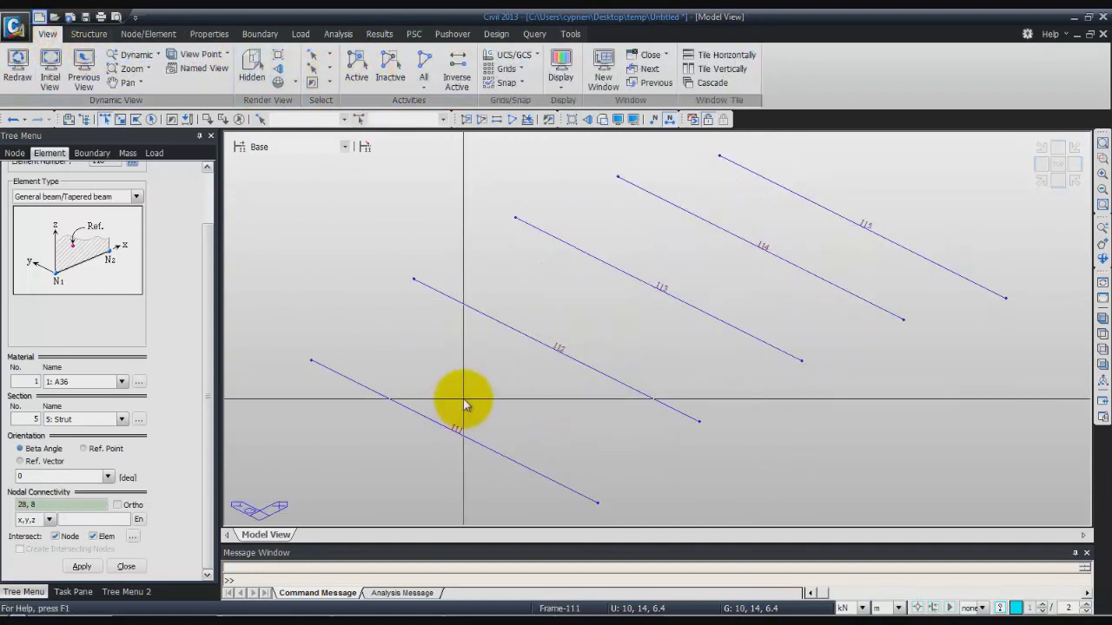
Step: Create A36 elements with section Bracing & Stringer, joining the midpoints of the five struts in sequence
{"action": "mouse_move", "coordinate": [211, 252]}
{"action": "left_mouse_down"}
{"action": "mouse_move", "coordinate": [211, 199]}
{"action": "mouse_move", "coordinate": [209, 261]}
{"action": "left_mouse_up"}
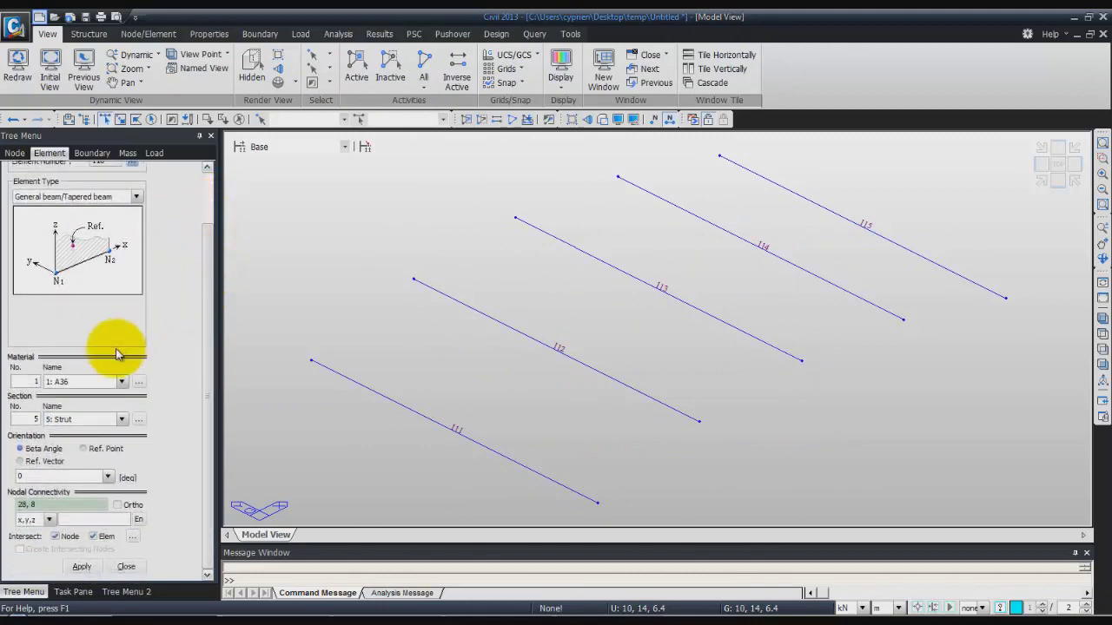
{"action": "left_click", "coordinate": [122, 419]}
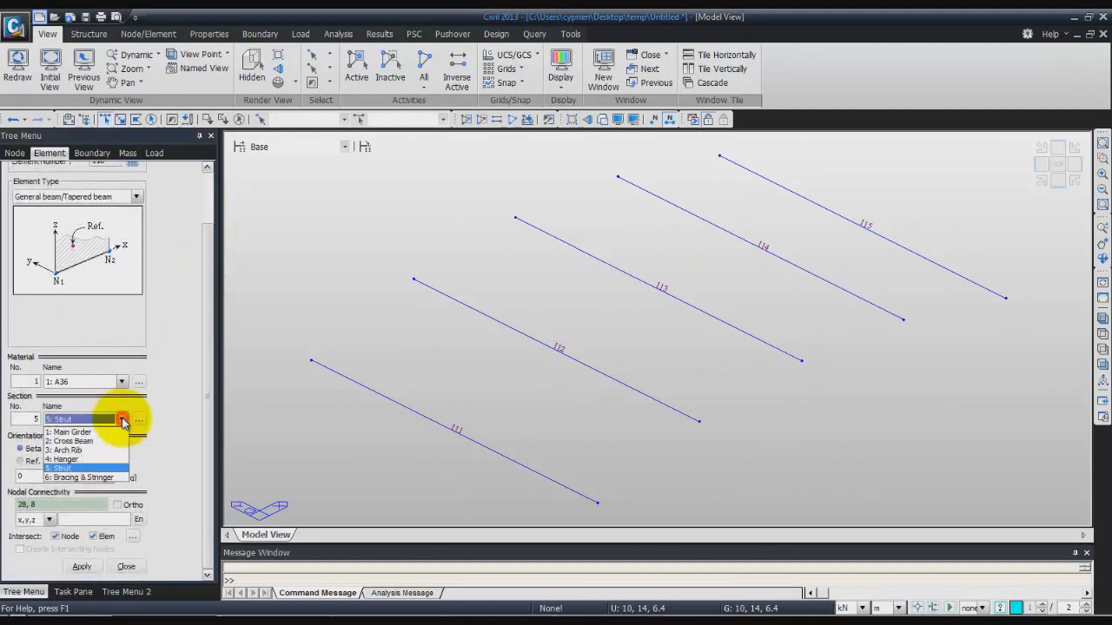
{"action": "left_click", "coordinate": [105, 478]}
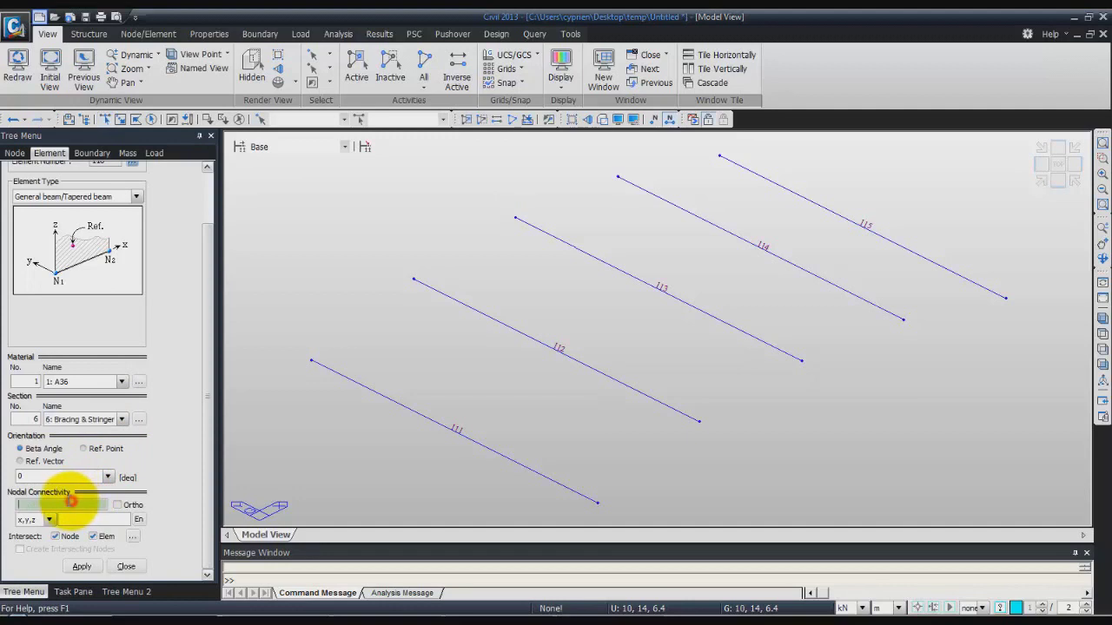
{"action": "left_click", "coordinate": [457, 430]}
{"action": "left_click", "coordinate": [556, 351]}
{"action": "left_click", "coordinate": [660, 289]}
{"action": "left_click", "coordinate": [761, 249]}
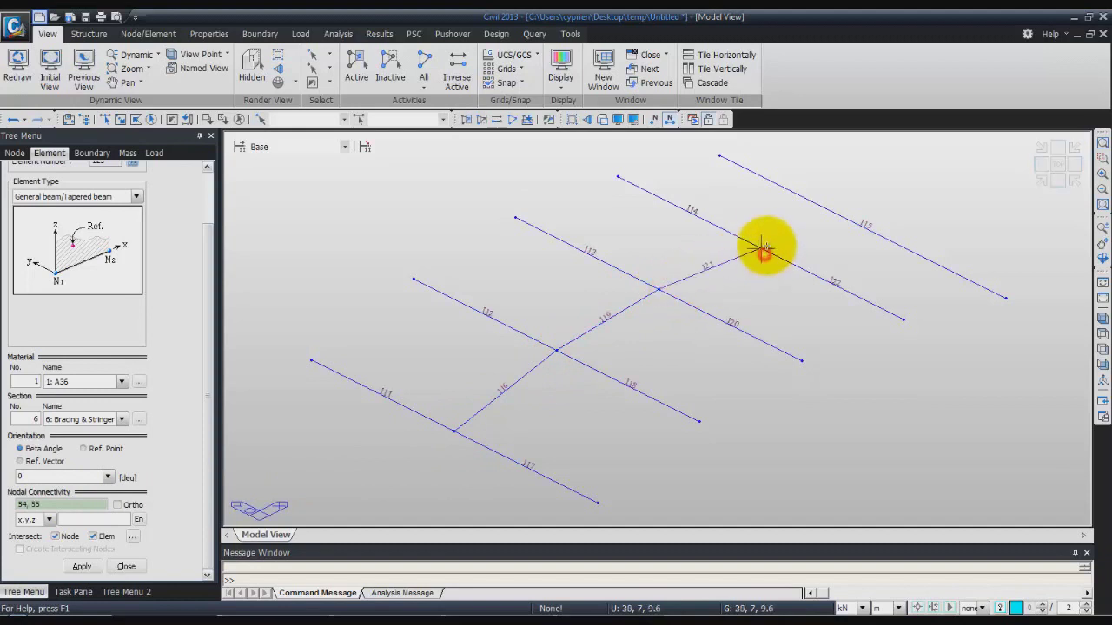
{"action": "left_click", "coordinate": [863, 227]}
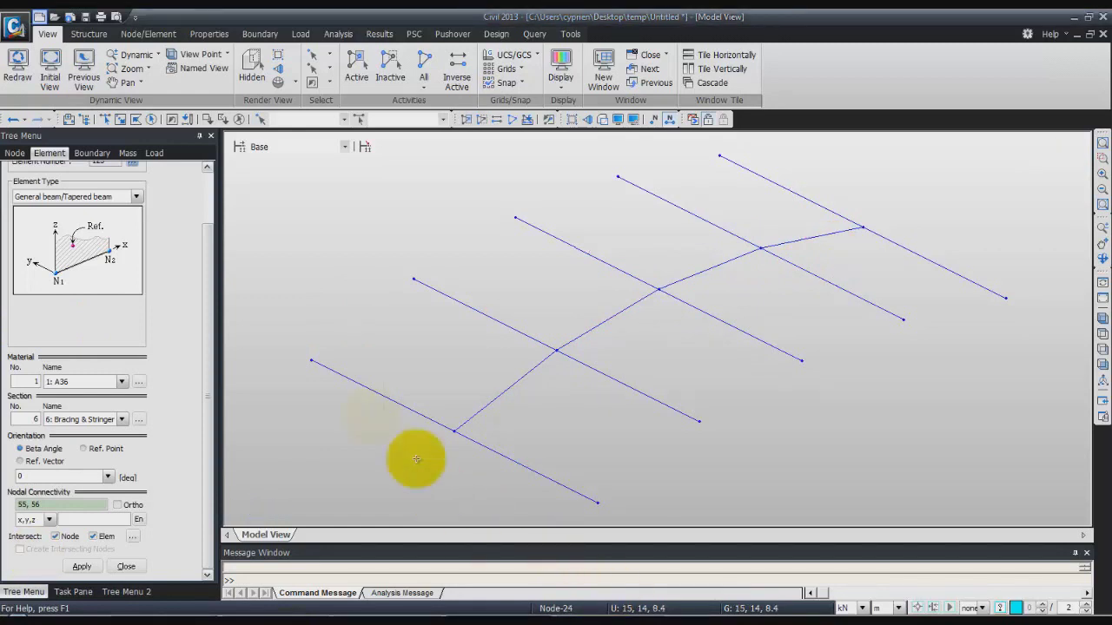
Step: Create bracing diagonals from both ends of the first strut to the second's midpoint, and from the second's ends to the third's midpoint
{"action": "left_click", "coordinate": [312, 359]}
{"action": "left_click", "coordinate": [556, 349]}
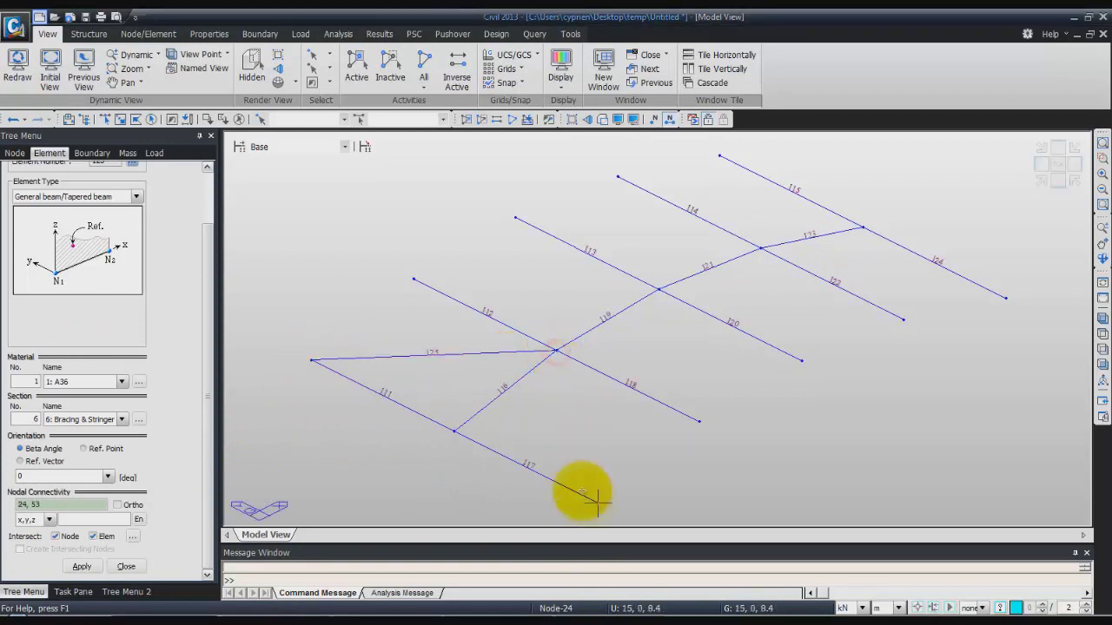
{"action": "left_click", "coordinate": [596, 502]}
{"action": "left_click", "coordinate": [557, 350]}
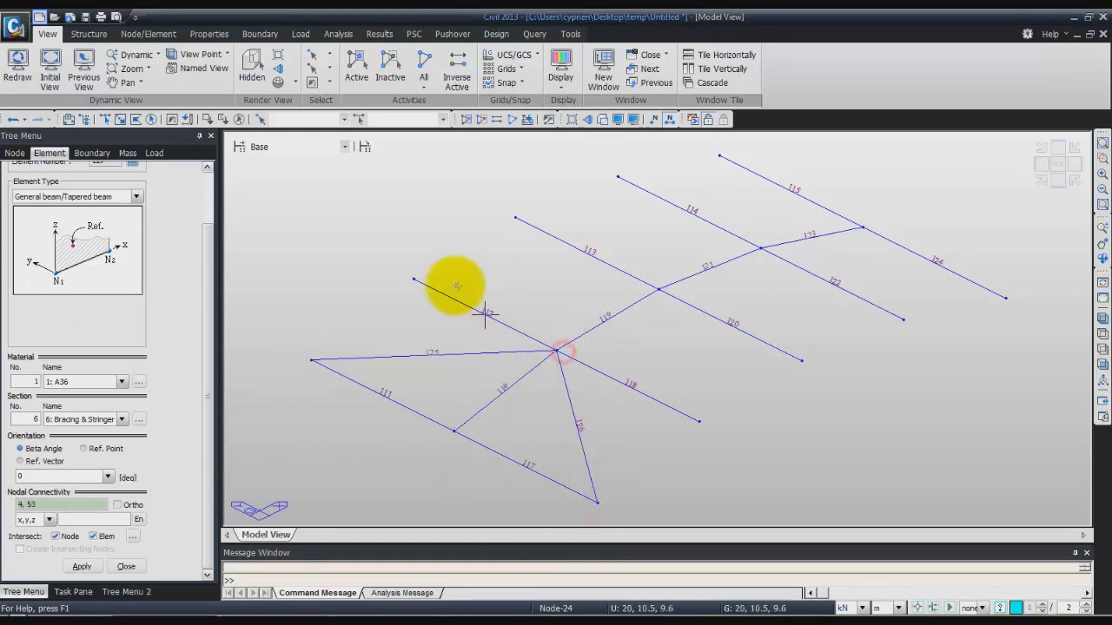
{"action": "left_click", "coordinate": [413, 279]}
{"action": "left_click", "coordinate": [660, 289]}
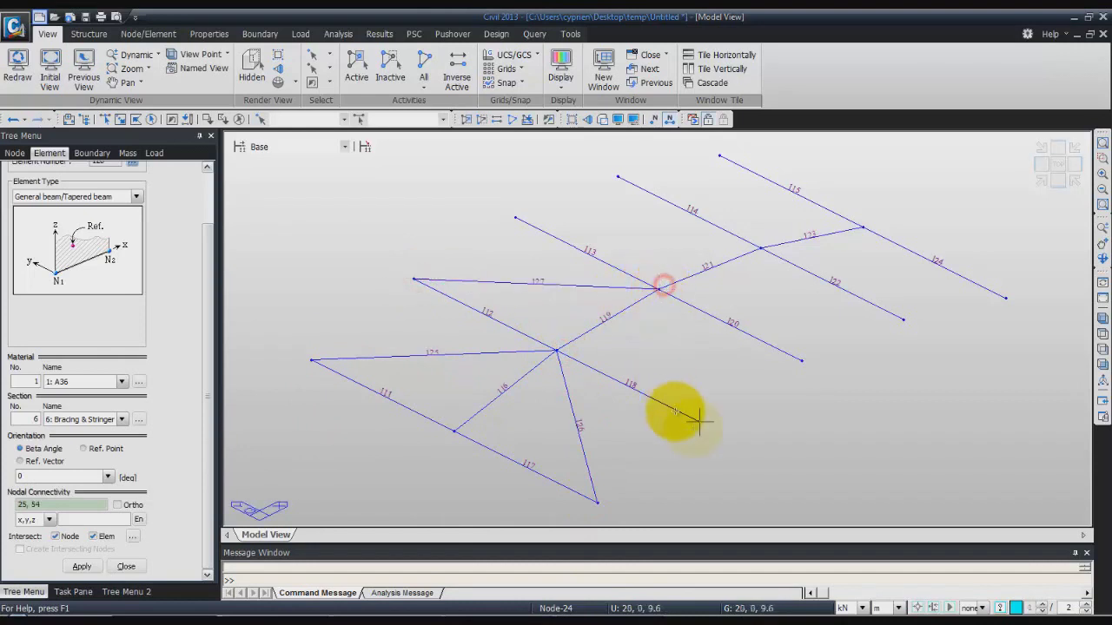
{"action": "left_click", "coordinate": [699, 421]}
{"action": "left_click", "coordinate": [660, 288]}
Step: Create diagonals from the fourth strut's ends to the third's midpoint and the fifth's ends to the fourth's midpoint, and activate all elements
{"action": "left_click", "coordinate": [618, 177]}
{"action": "left_click", "coordinate": [659, 287]}
{"action": "left_click", "coordinate": [904, 320]}
{"action": "left_click", "coordinate": [661, 289]}
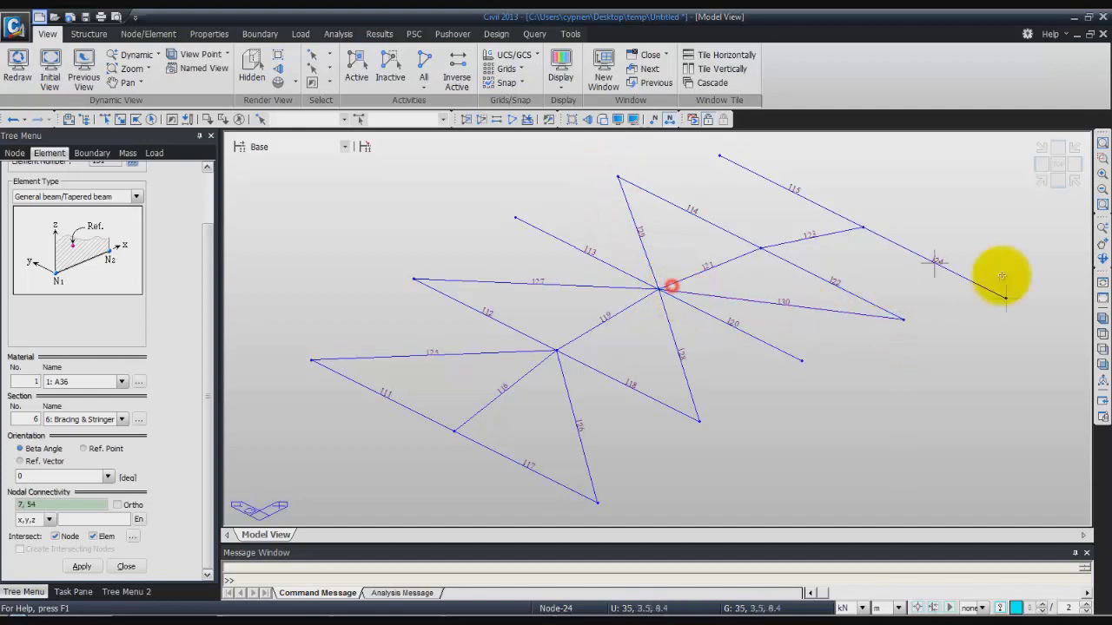
{"action": "left_click", "coordinate": [1005, 298]}
{"action": "left_click", "coordinate": [760, 250]}
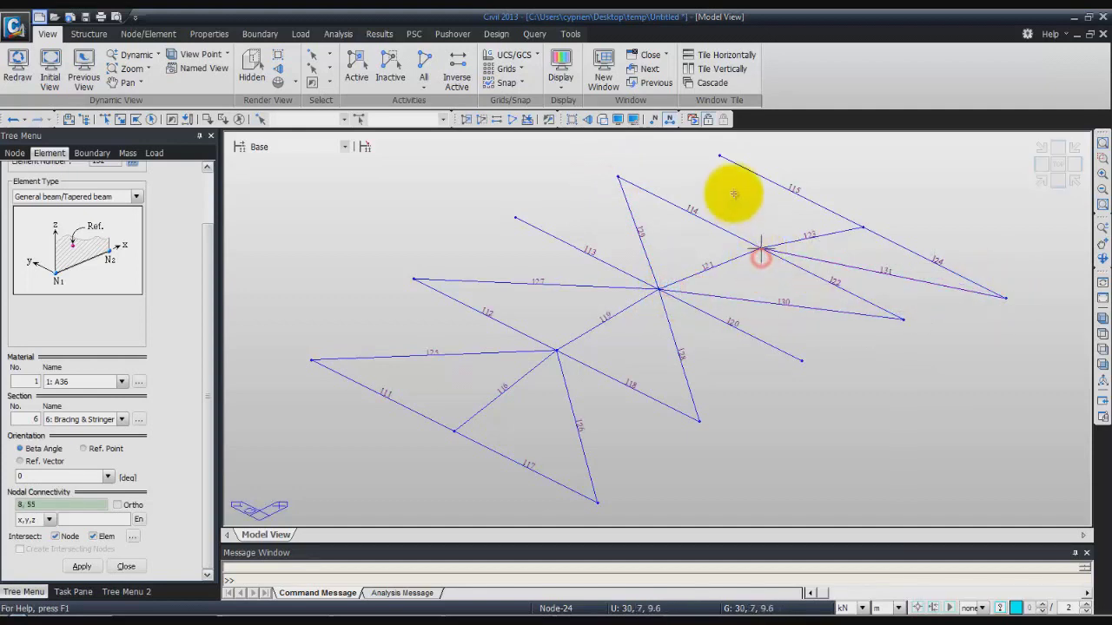
{"action": "left_click", "coordinate": [719, 157]}
{"action": "left_click", "coordinate": [761, 249]}
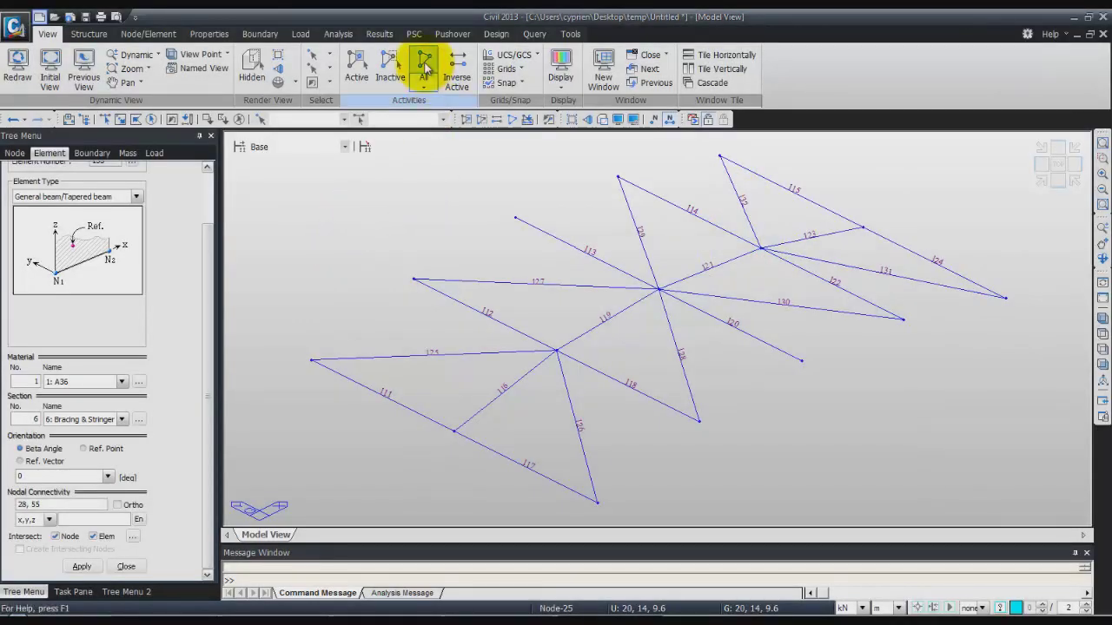
{"action": "left_click", "coordinate": [423, 67]}
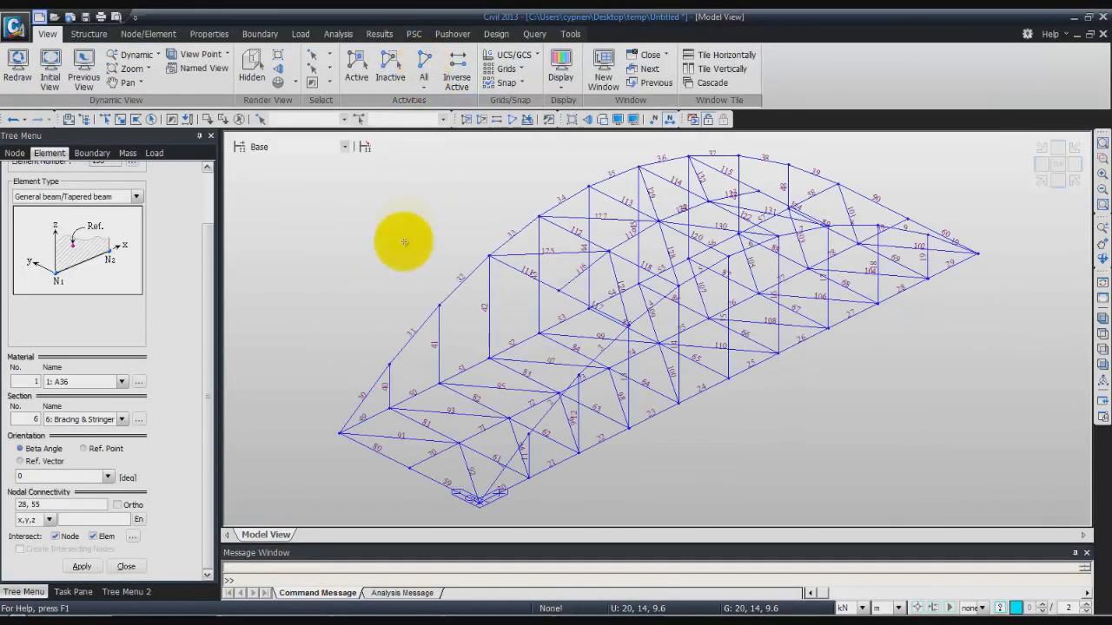